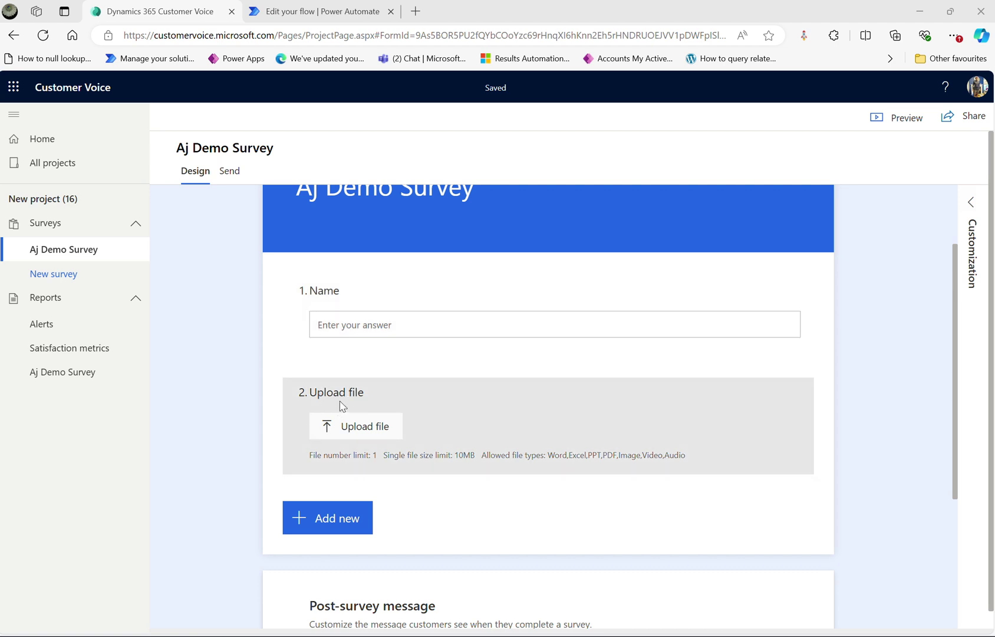
- Turn on Required for the survey's Name question and close its editor
left_click(386, 299)
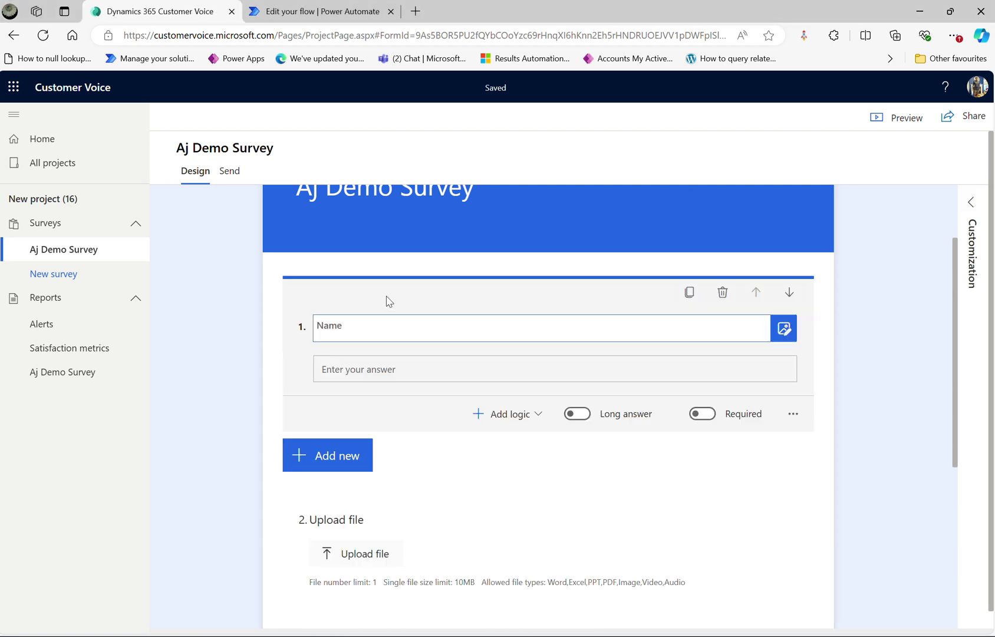
left_click(702, 414)
left_click(275, 323)
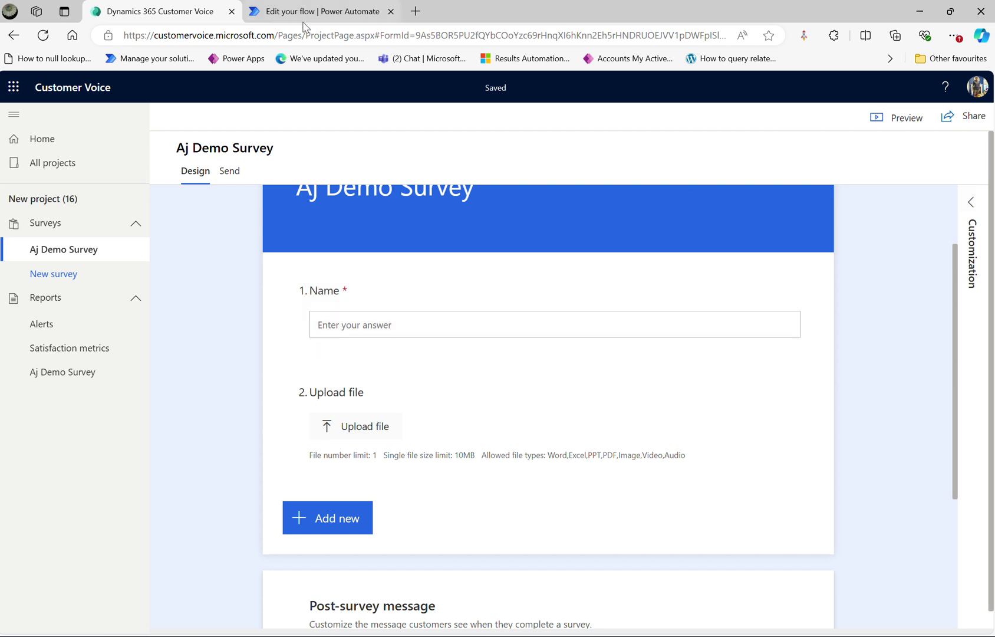
- Review the trigger's Form Id and the Get response details fields in the flow
left_click(323, 20)
left_click(503, 151)
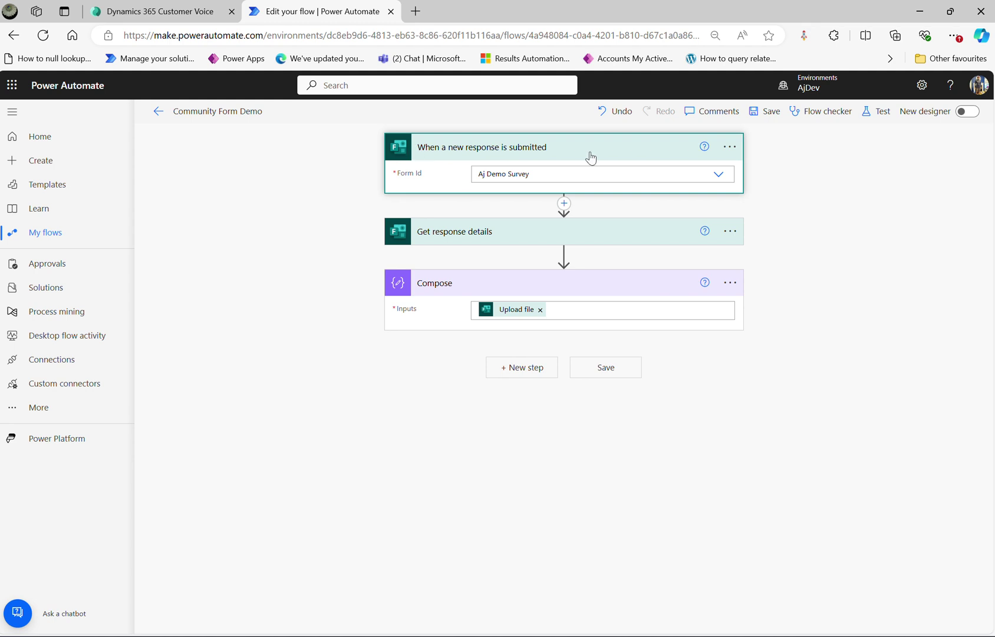
left_click(476, 232)
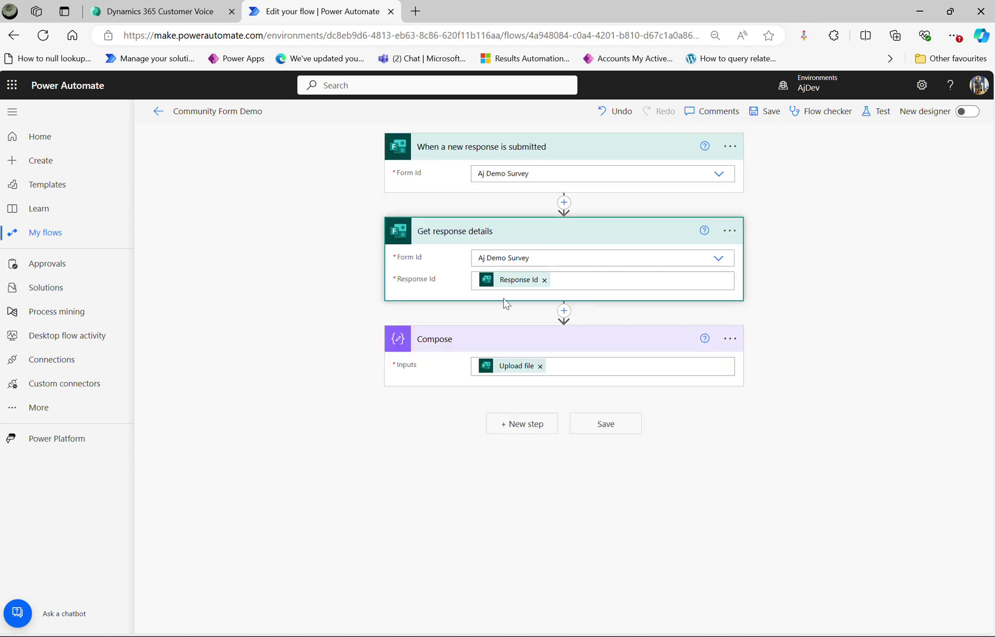
mouse_move(486, 371)
left_click(154, 22)
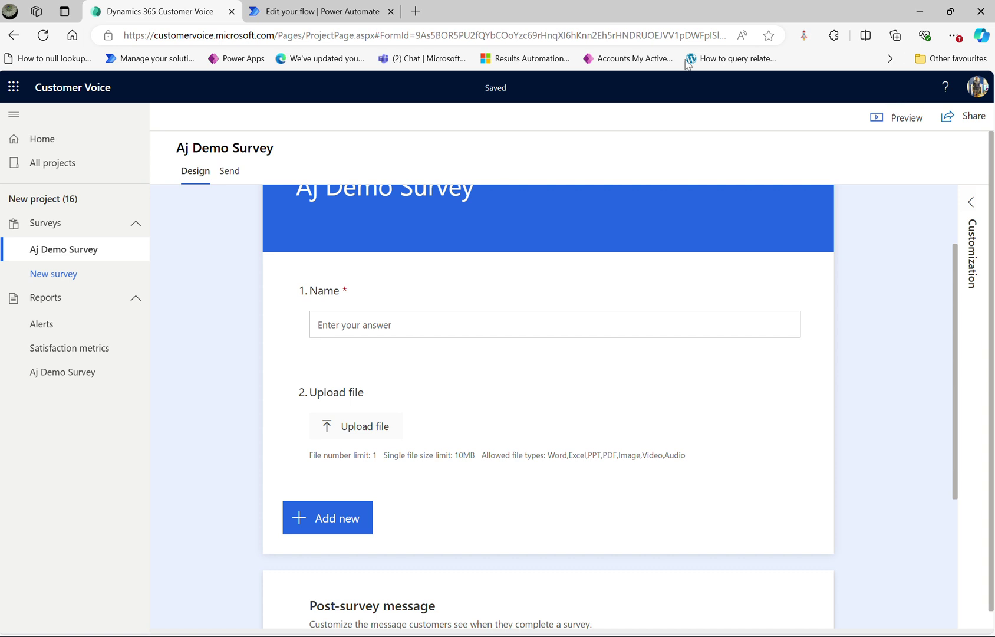
left_click(334, 15)
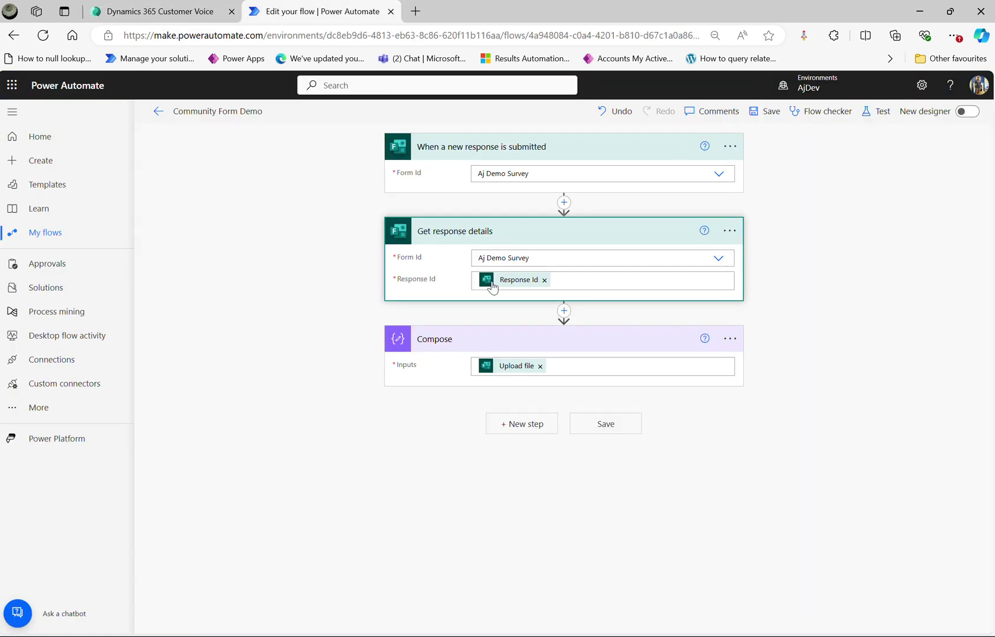
- Save the flow and start a manual test that waits for a survey response
left_click(877, 115)
left_click(770, 140)
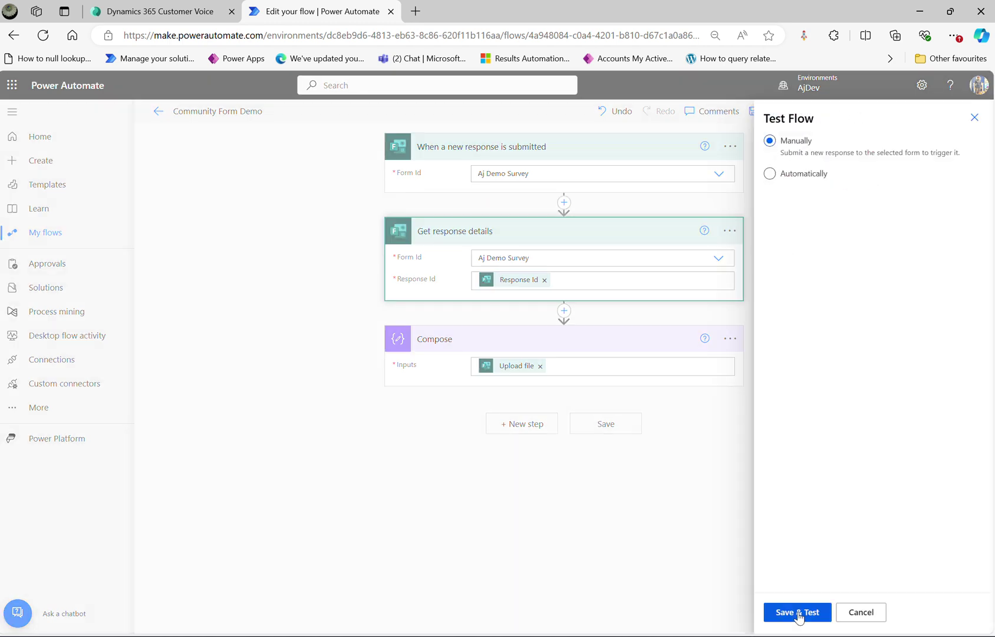
left_click(798, 612)
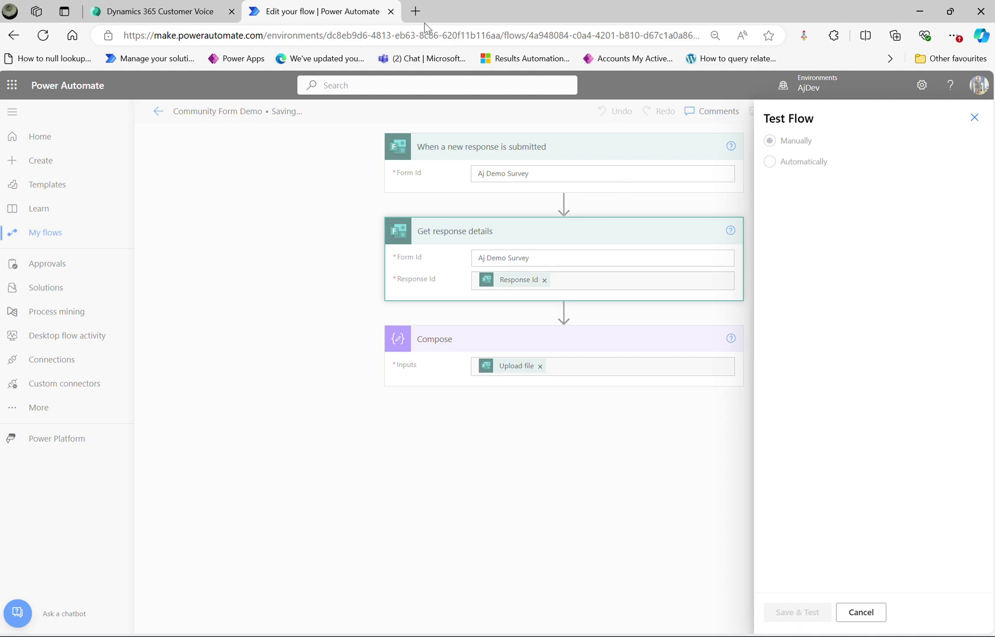
left_click(161, 12)
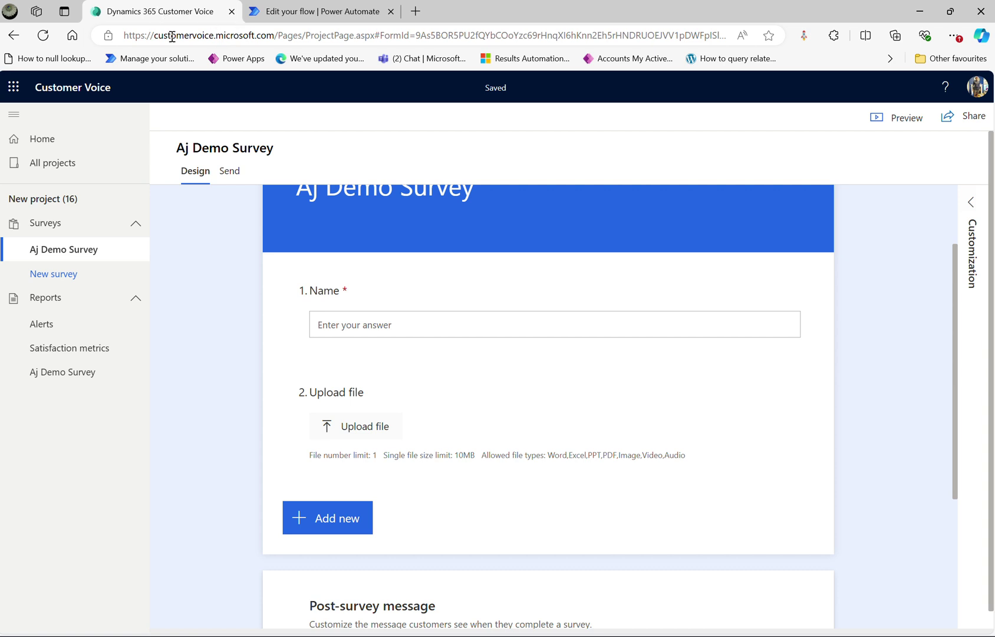
- Open the survey preview and enter a name in the Name field
left_click(874, 118)
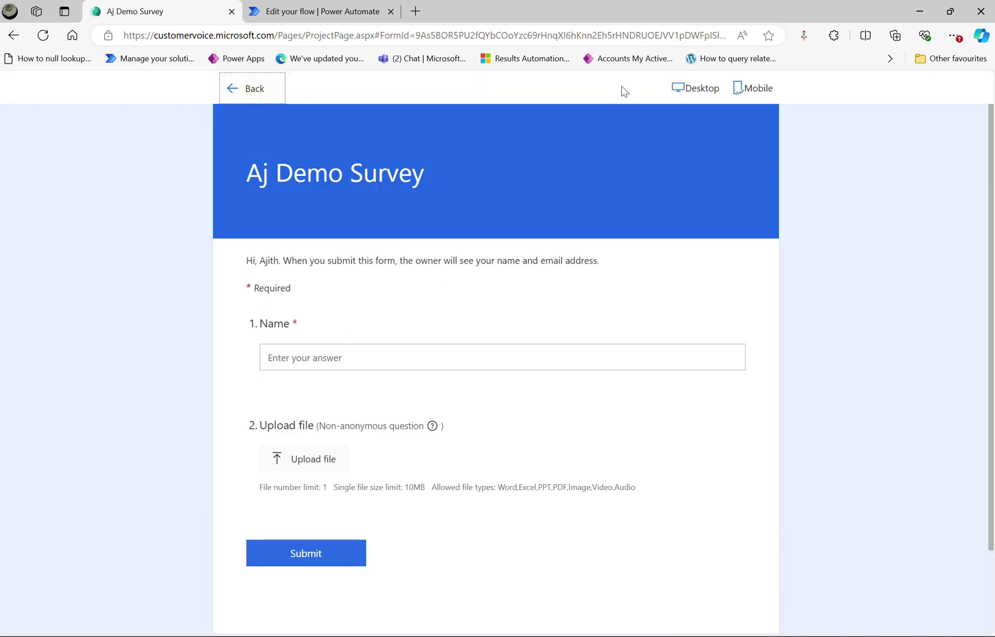
left_click(357, 361)
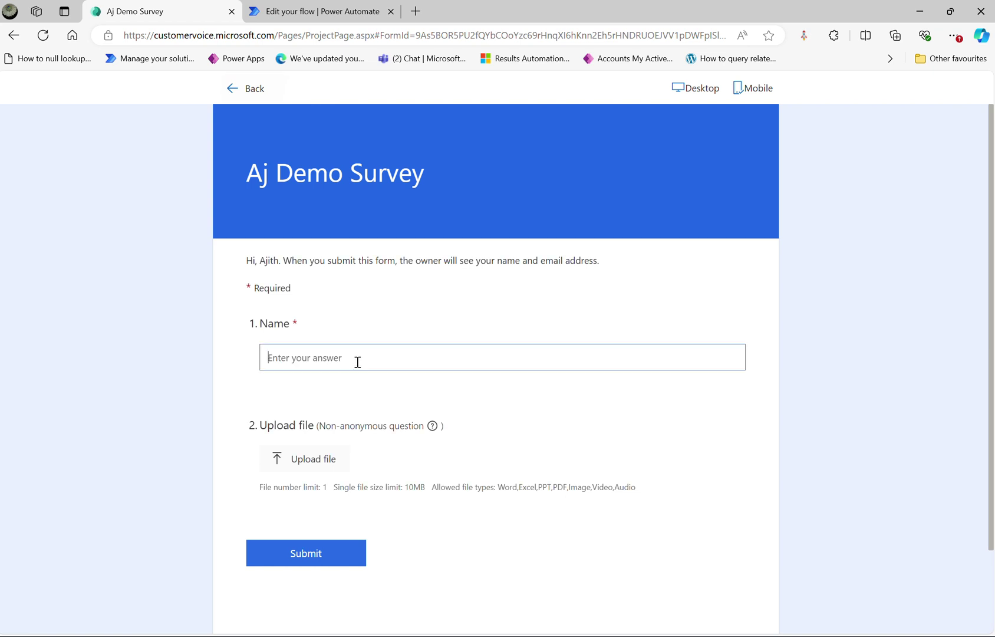
type("David")
- Attach invoicesample (1) (3).pdf from Downloads and submit the response
left_click(325, 466)
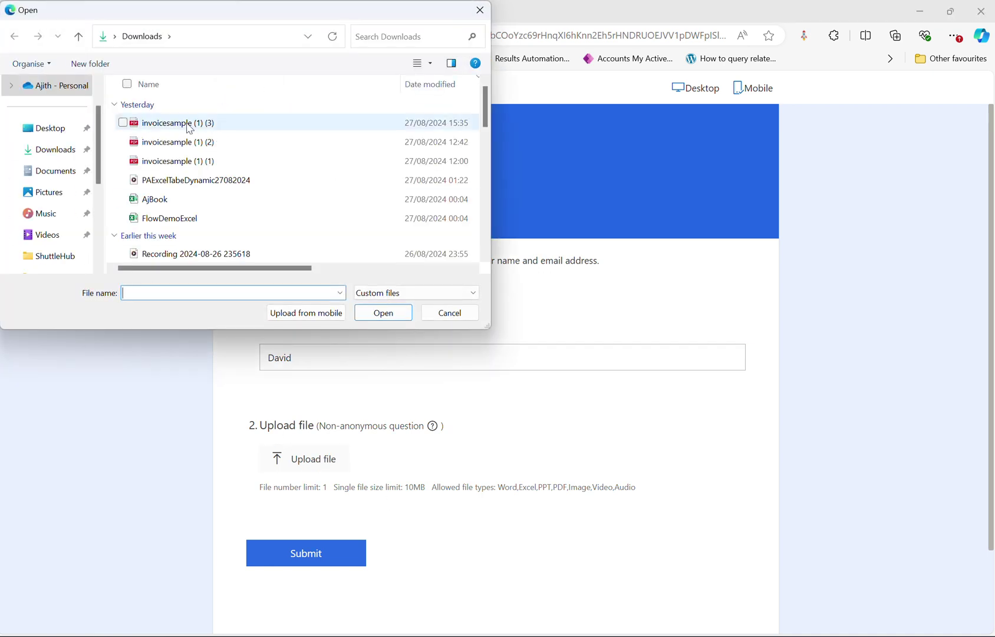
left_click(187, 125)
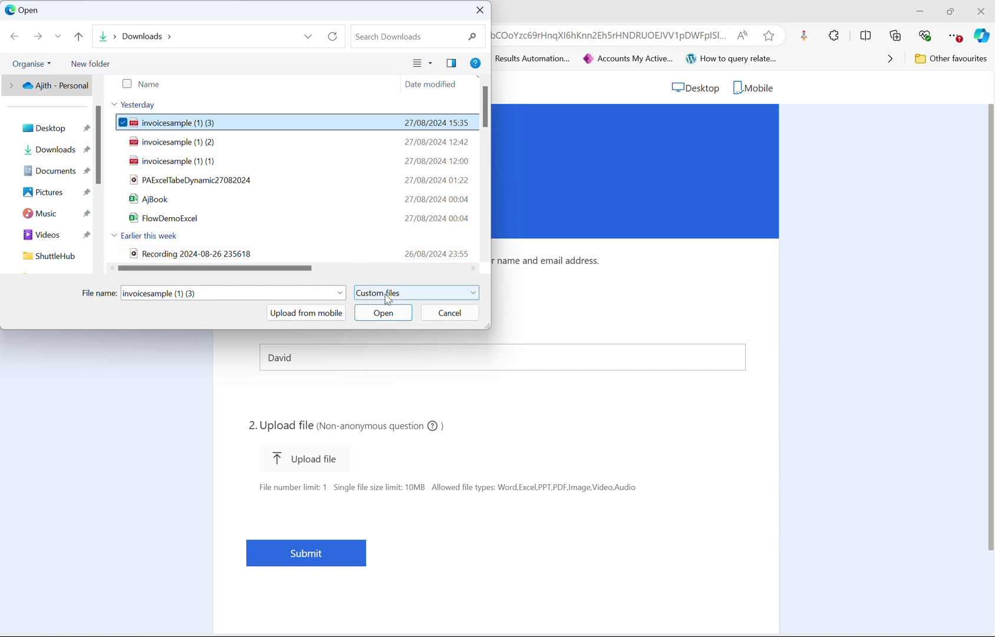
left_click(385, 312)
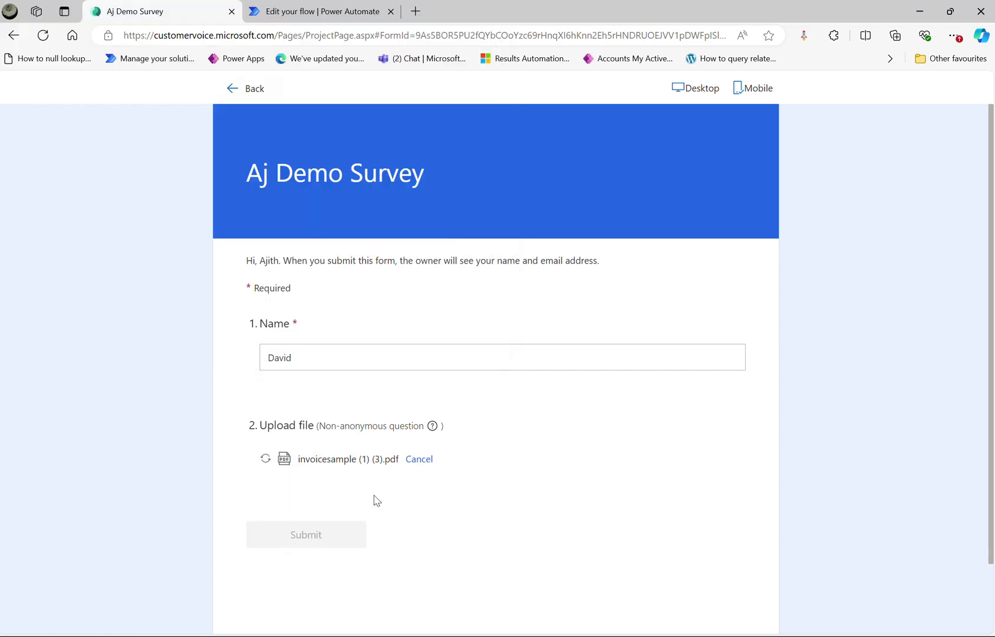
left_click(298, 526)
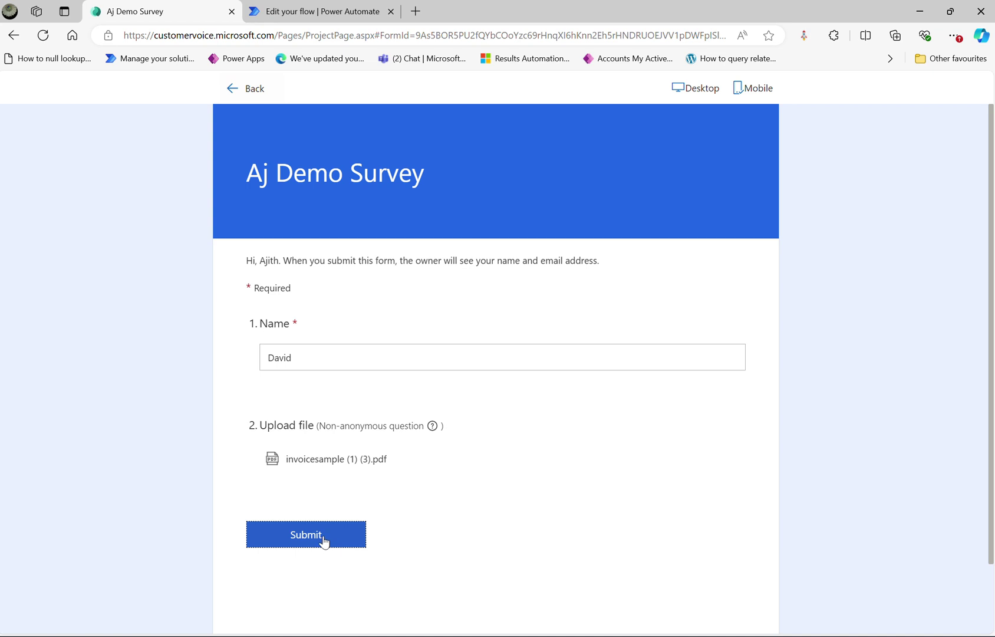
left_click(325, 540)
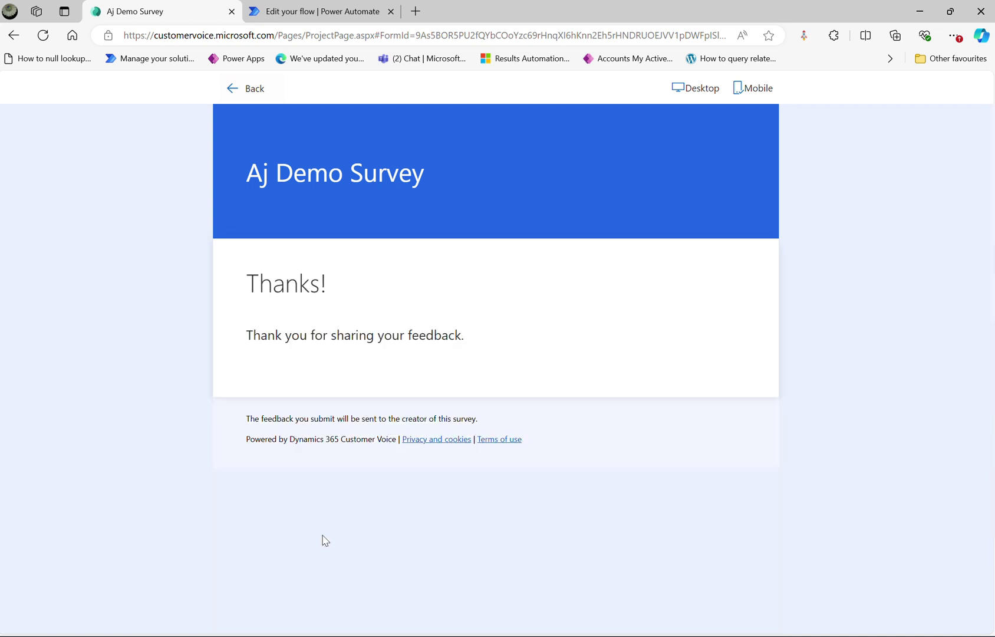
- Inspect the test run's Compose inputs with the uploaded file's JSON, then reopen the editor
left_click(276, 11)
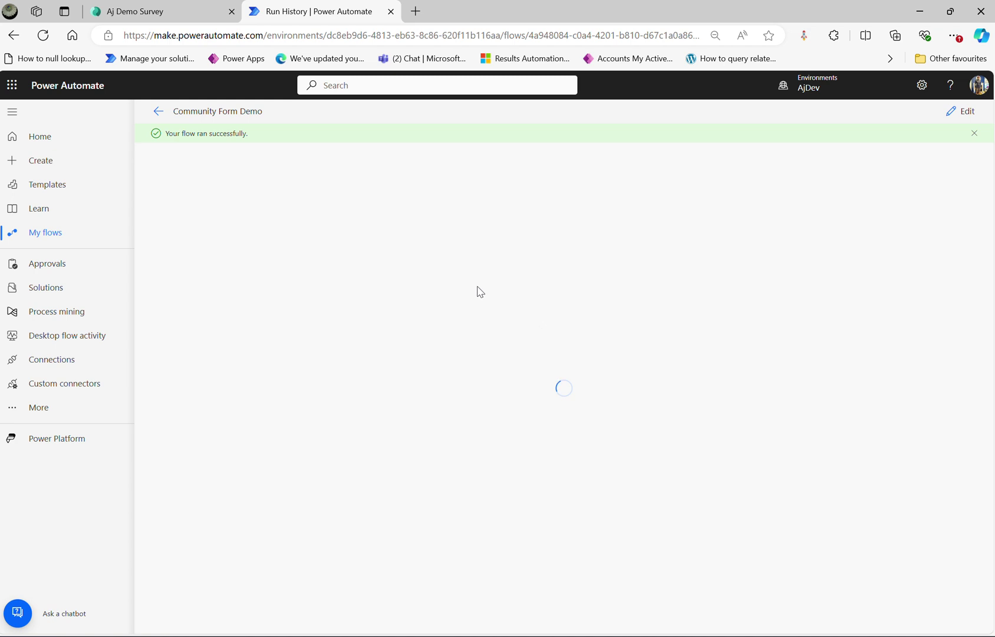
left_click(505, 278)
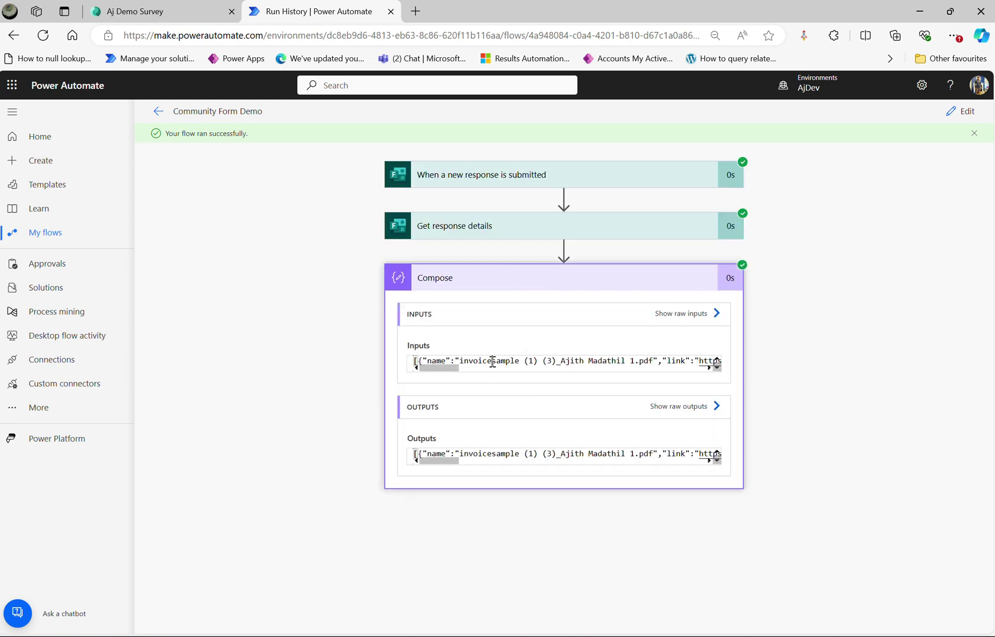
triple_click(492, 361)
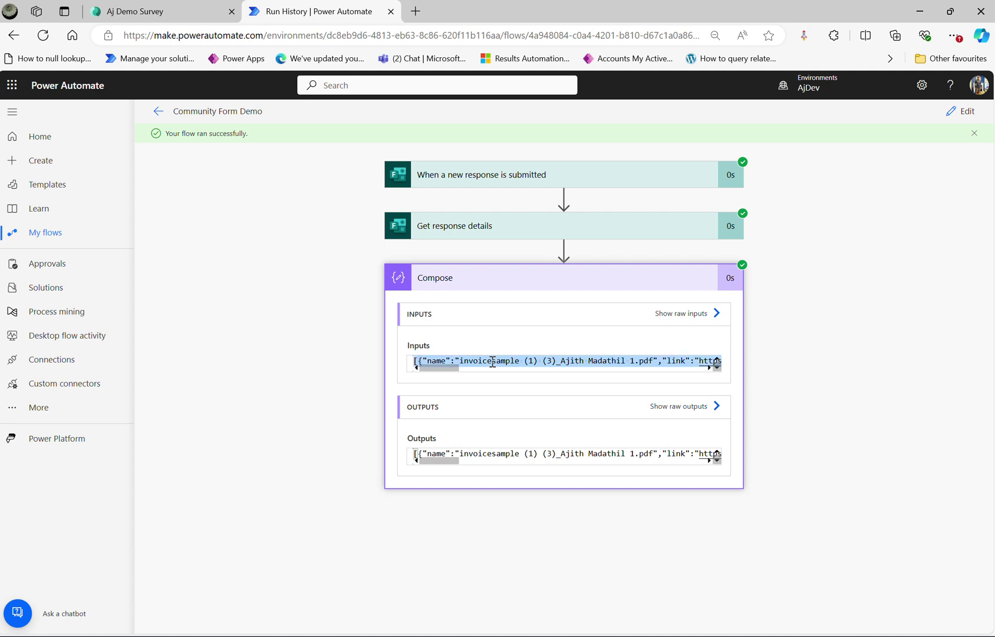
left_click(960, 111)
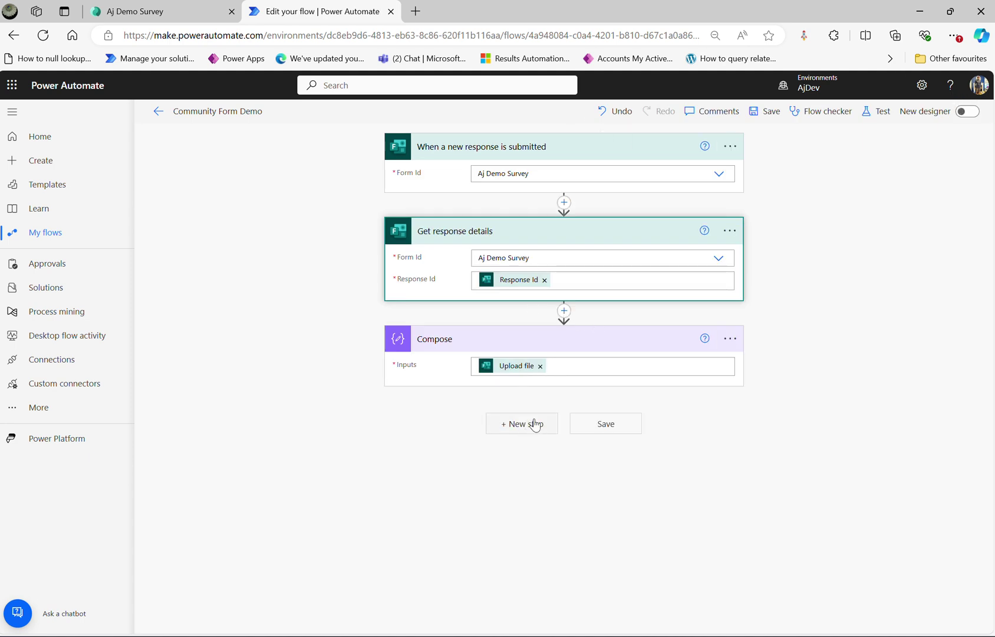
- Add a Parse JSON action whose Content is the Upload file answer
left_click(522, 424)
type("parse")
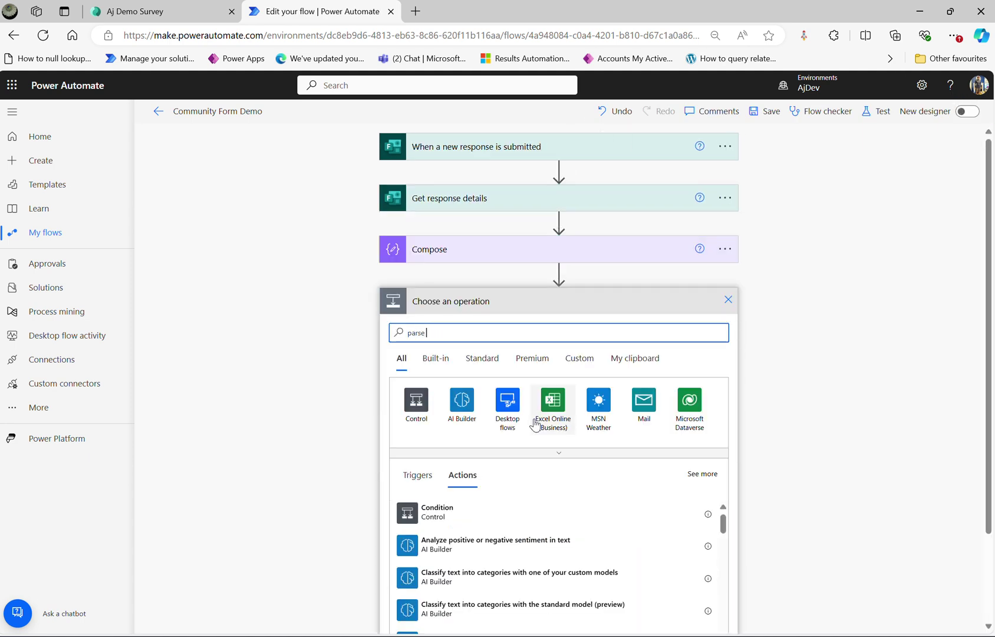
type(" json")
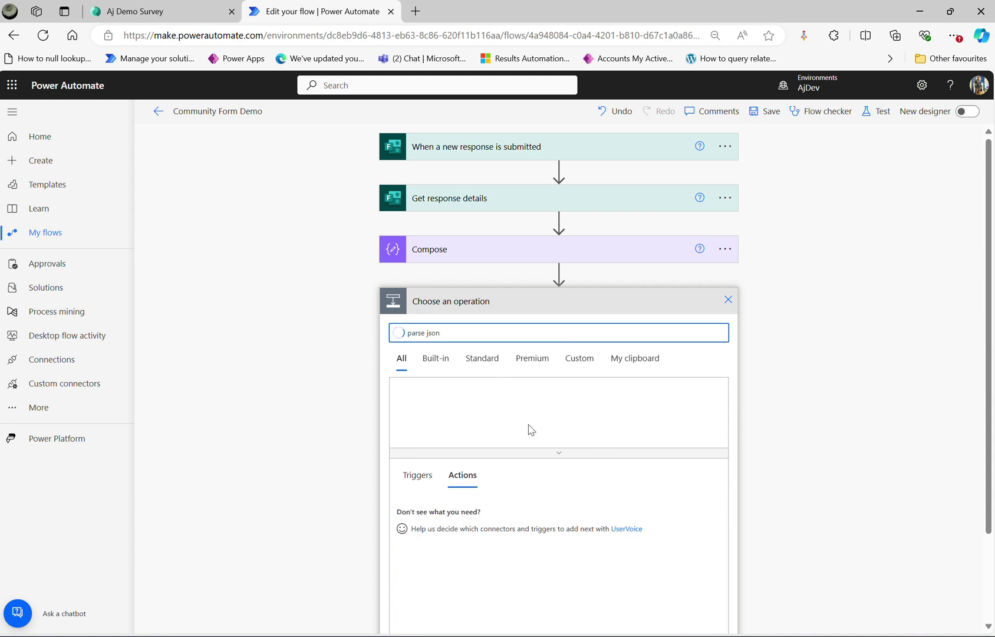
left_click(455, 515)
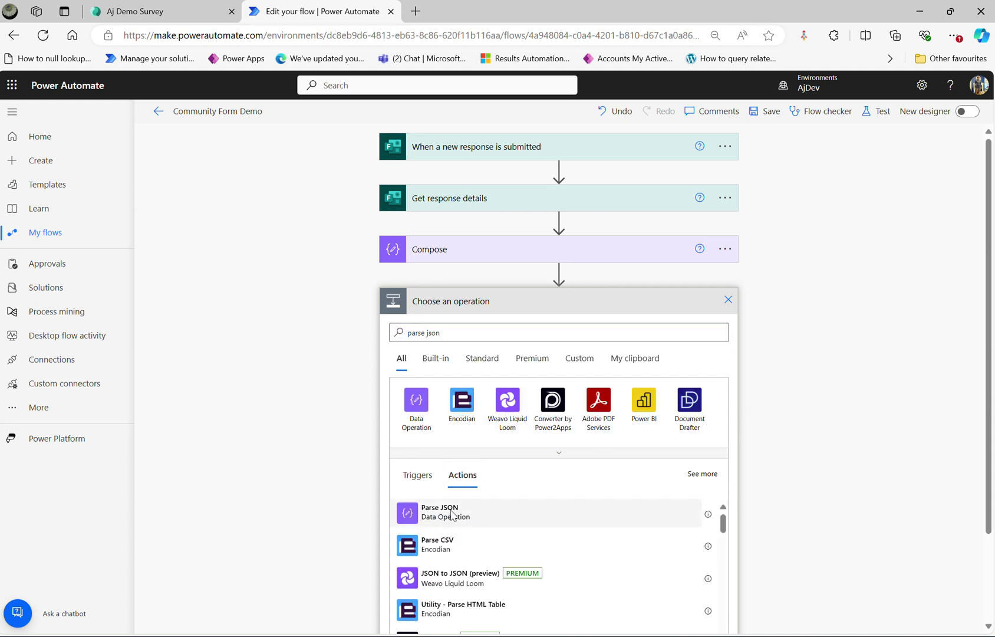
left_click(527, 328)
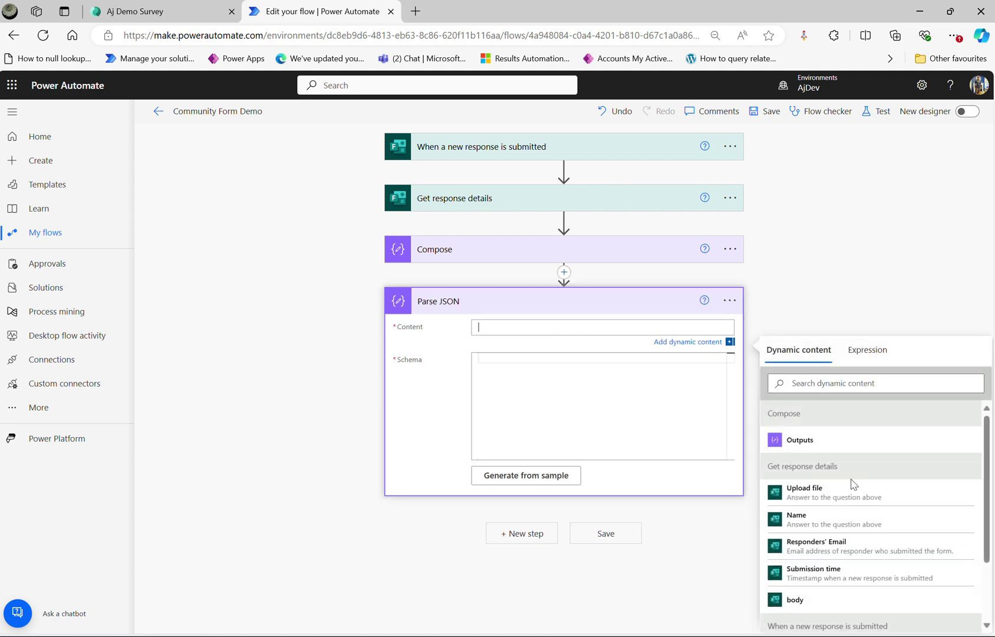
left_click(492, 250)
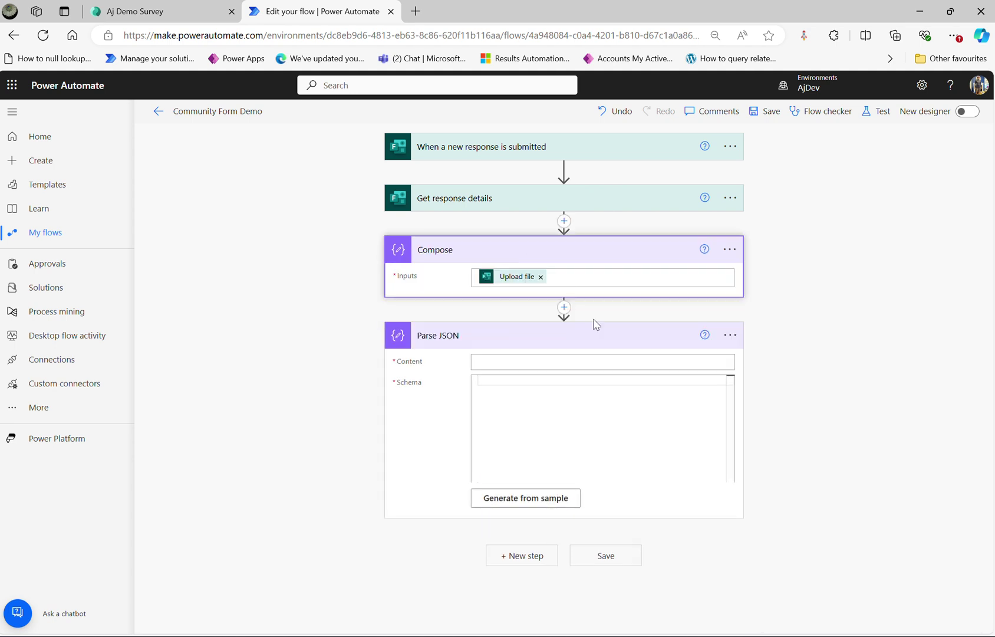
left_click(536, 362)
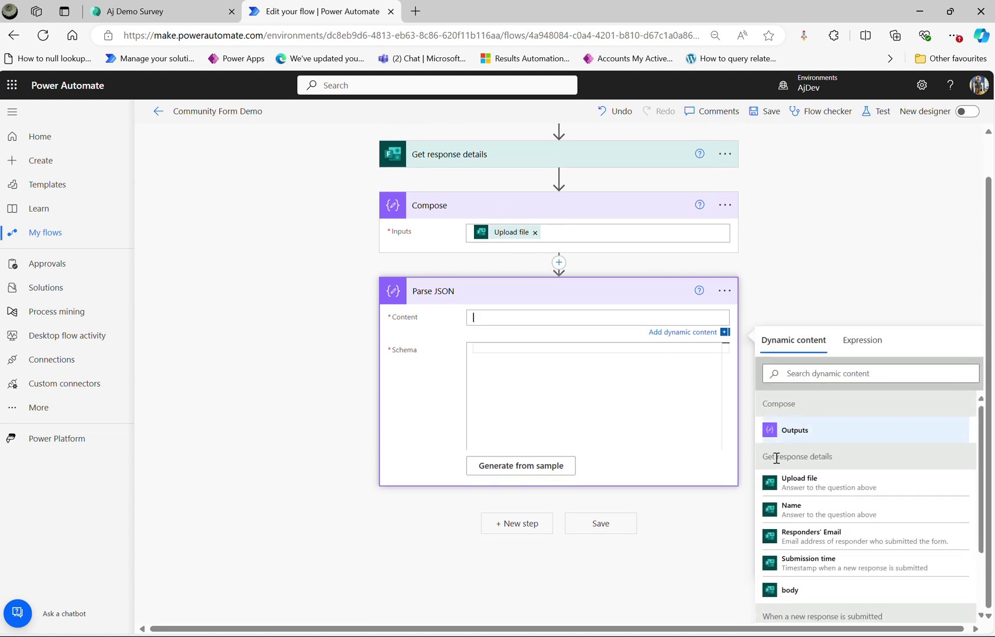
left_click(813, 487)
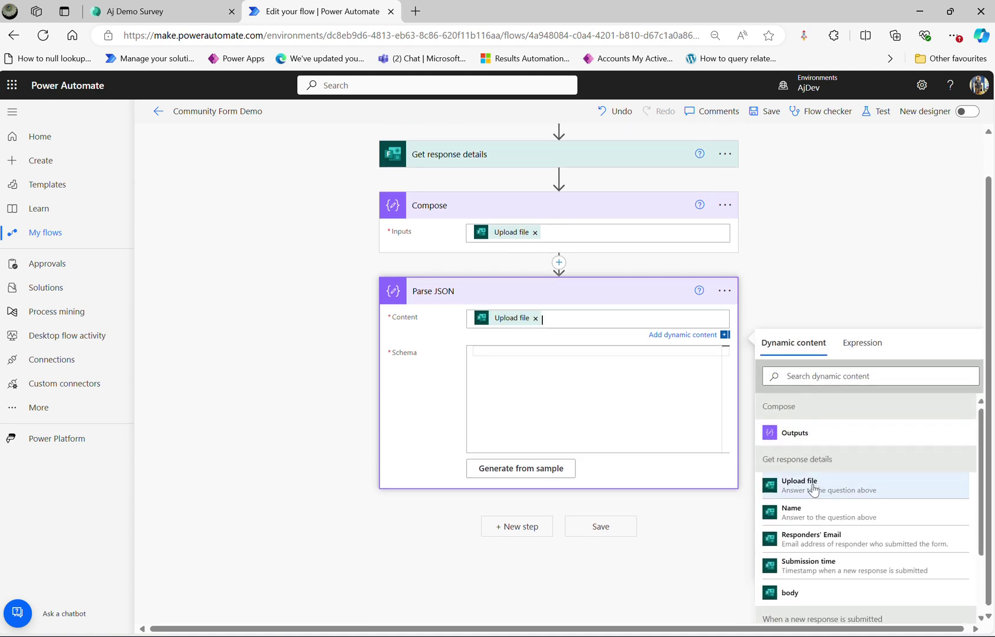
- Delete the Compose step from the flow
left_click(714, 213)
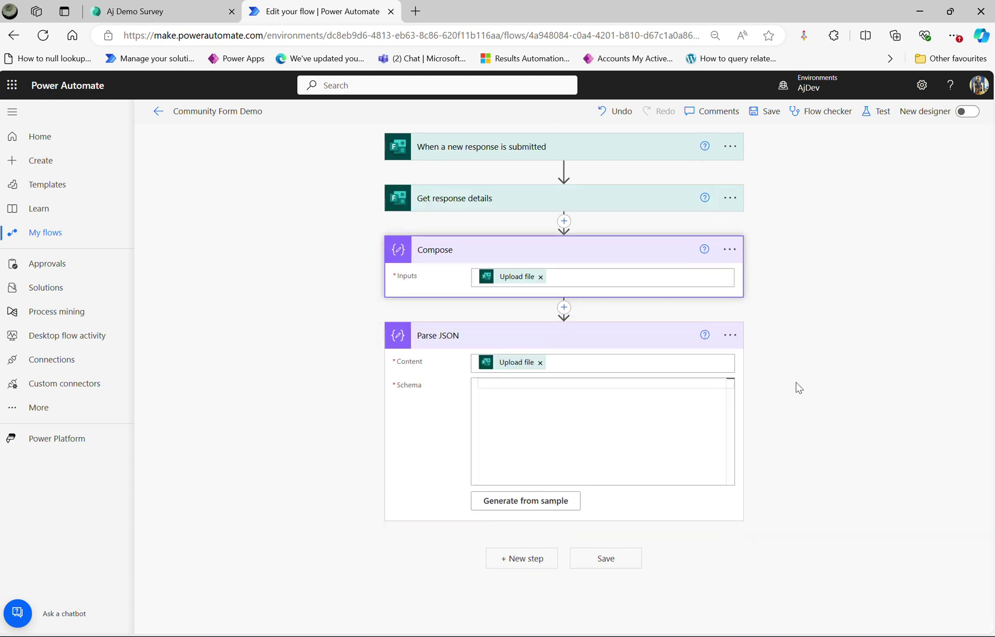
left_click(730, 249)
left_click(778, 421)
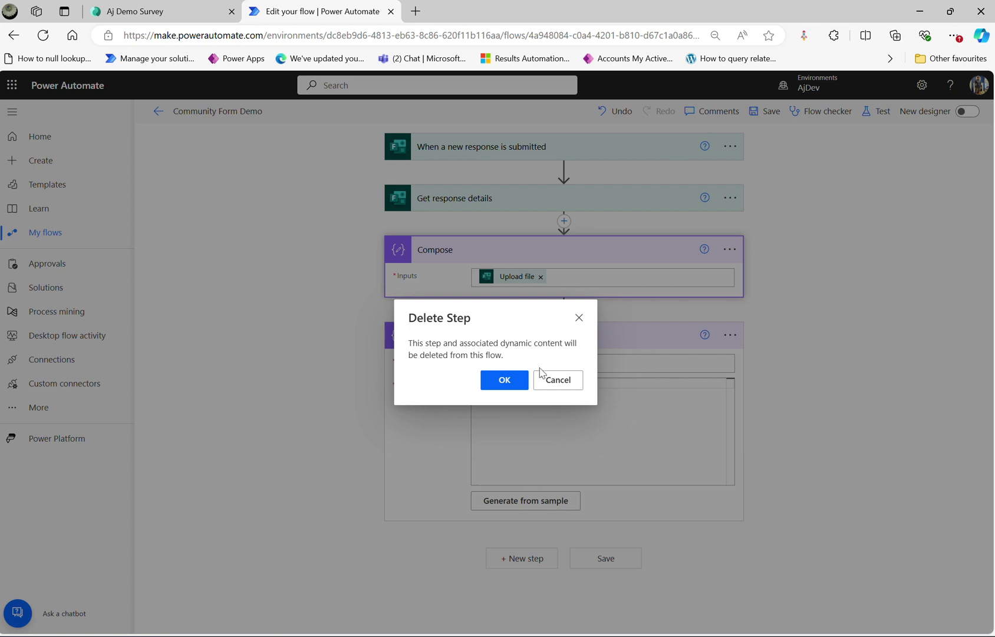
left_click(507, 379)
- Generate the Parse JSON schema from the pasted sample file-upload JSON
left_click(518, 414)
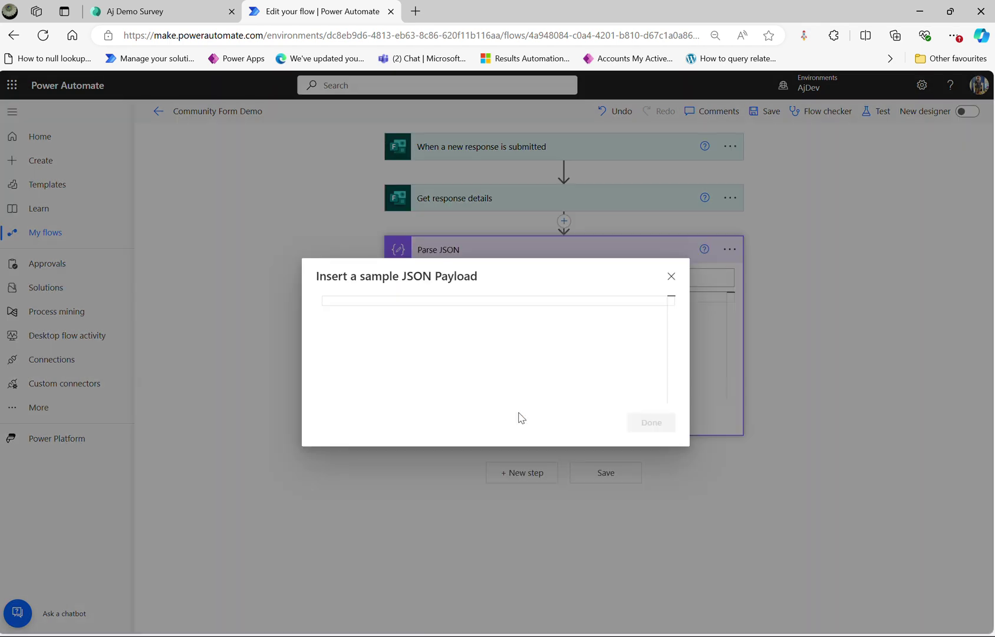
key("ctrl+v")
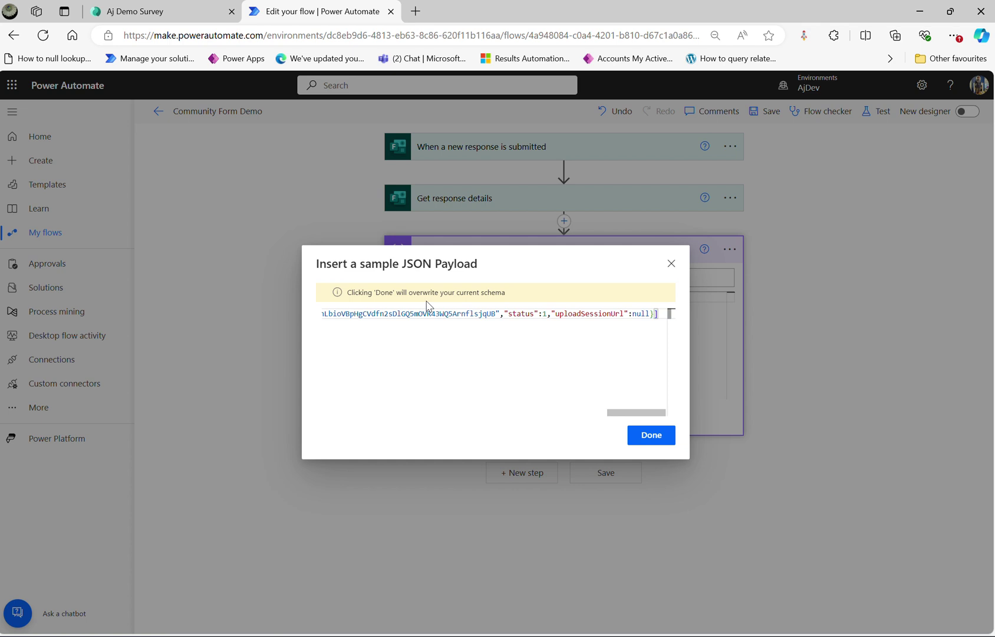
left_click(650, 435)
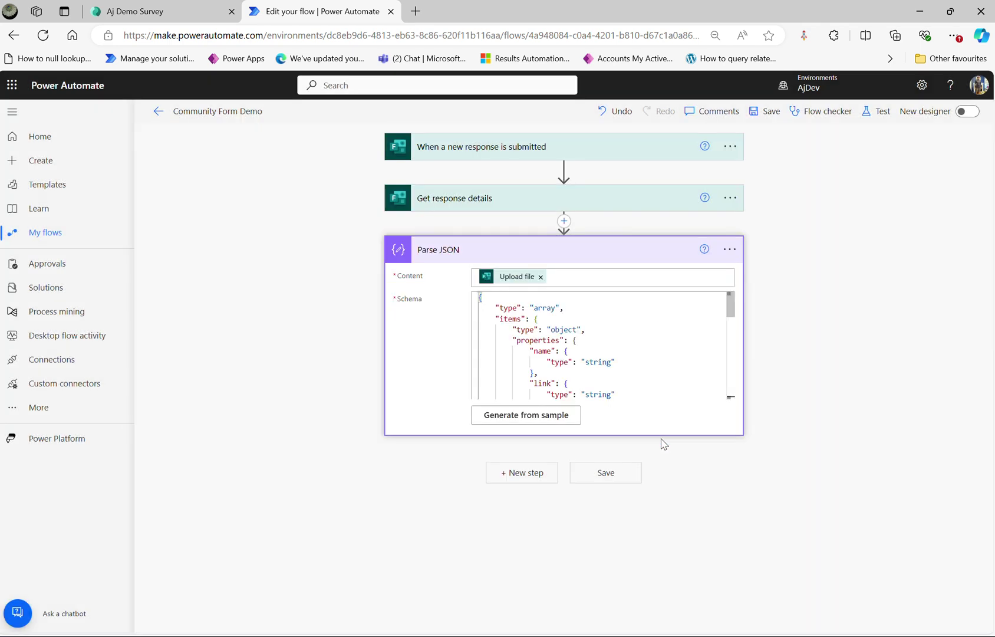
- Save the flow, start a manual test, and return to the survey
left_click(882, 112)
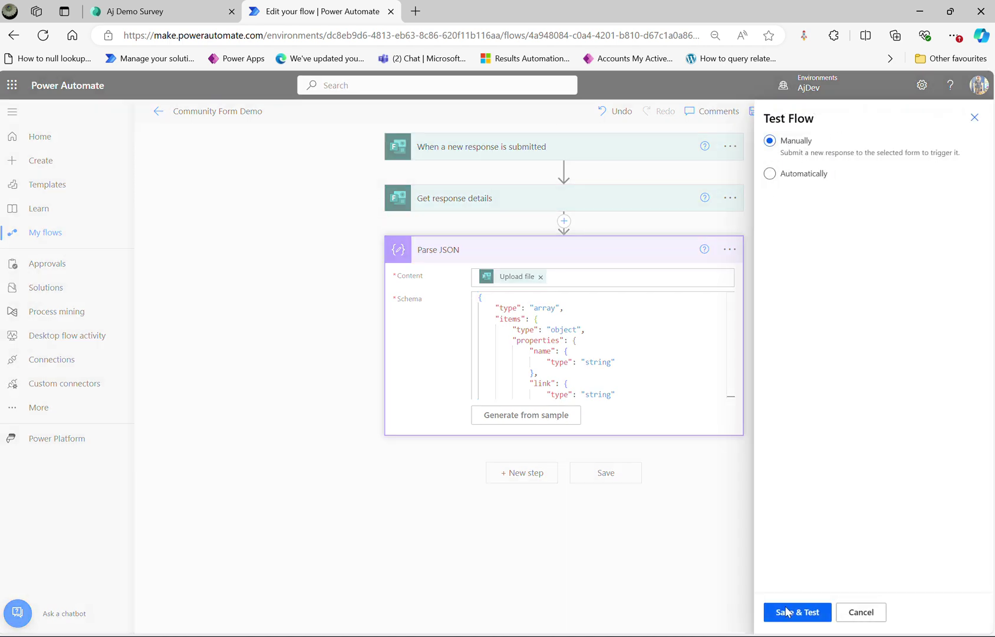
left_click(796, 611)
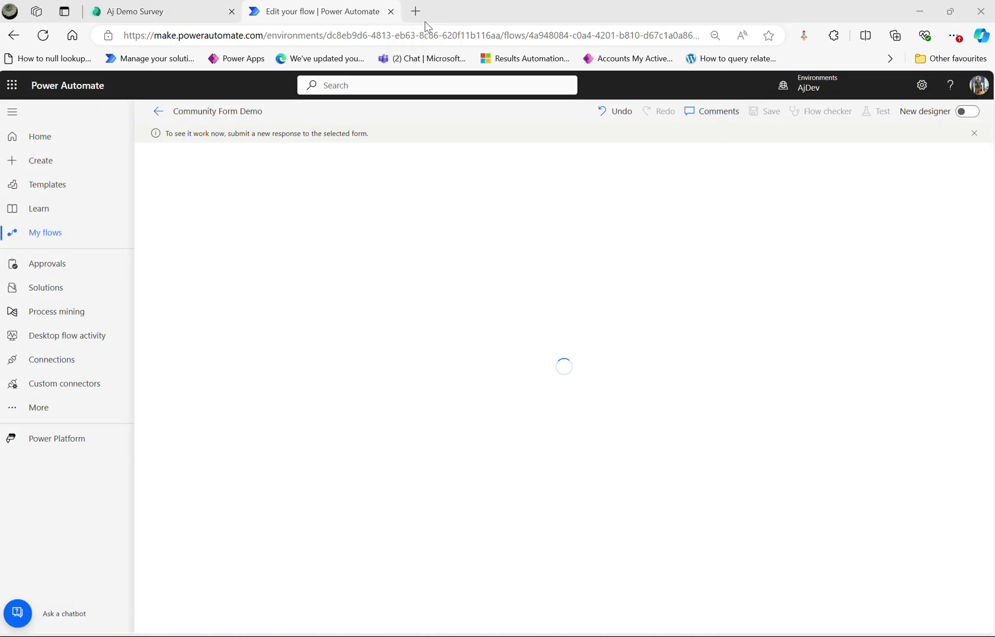
left_click(177, 14)
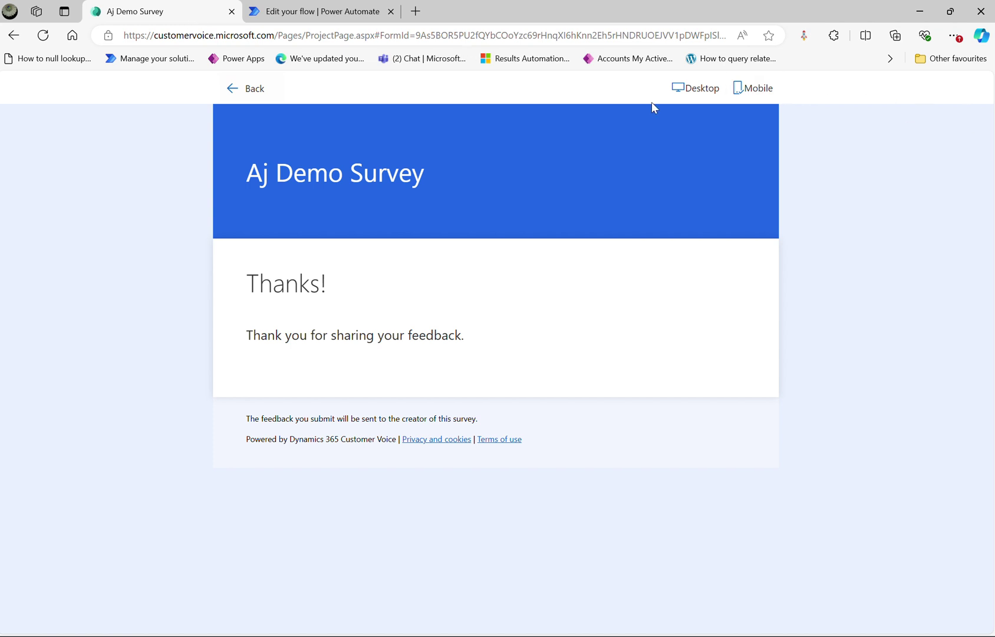
- Preview the survey, enter a name, leave Upload file empty and submit
left_click(238, 90)
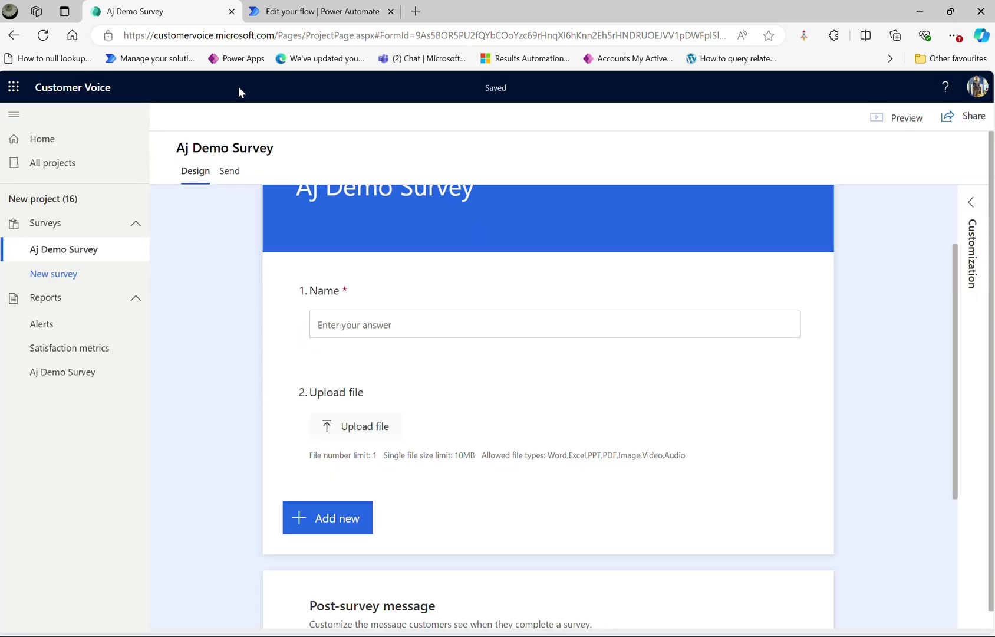
left_click(907, 118)
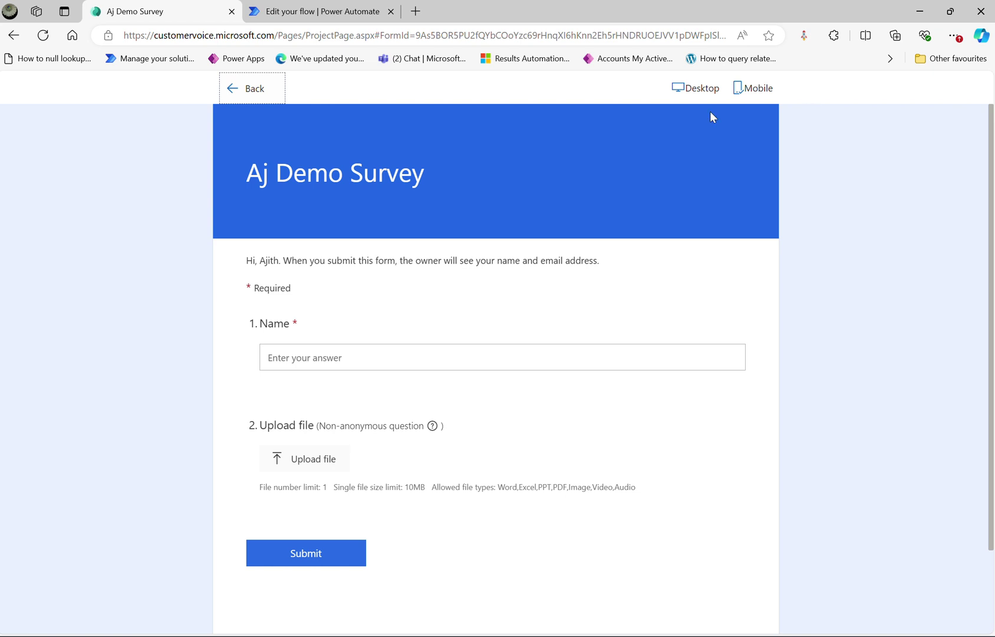
left_click(356, 351)
type("David")
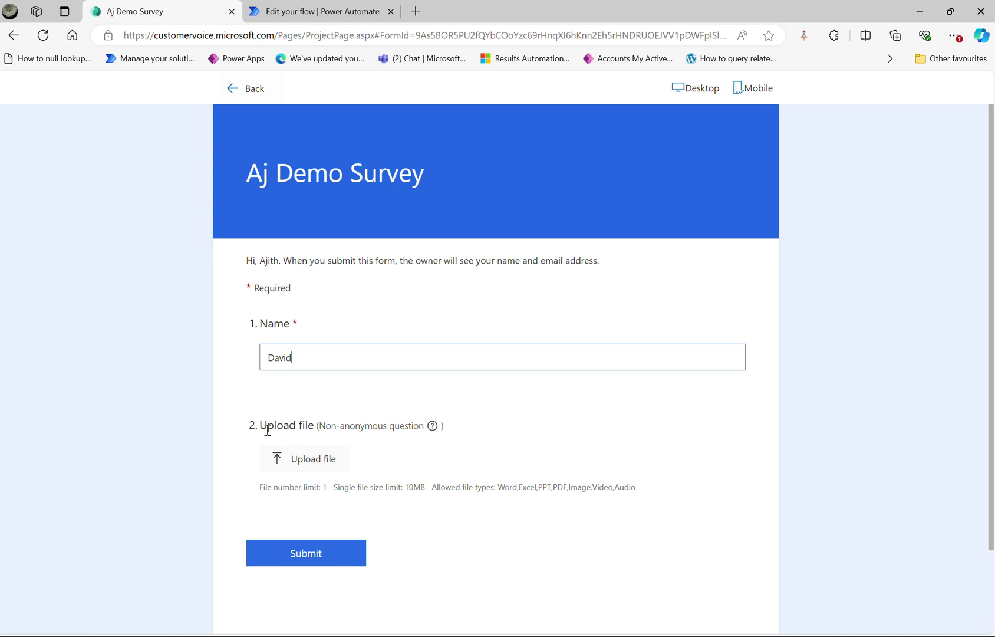
left_click(326, 554)
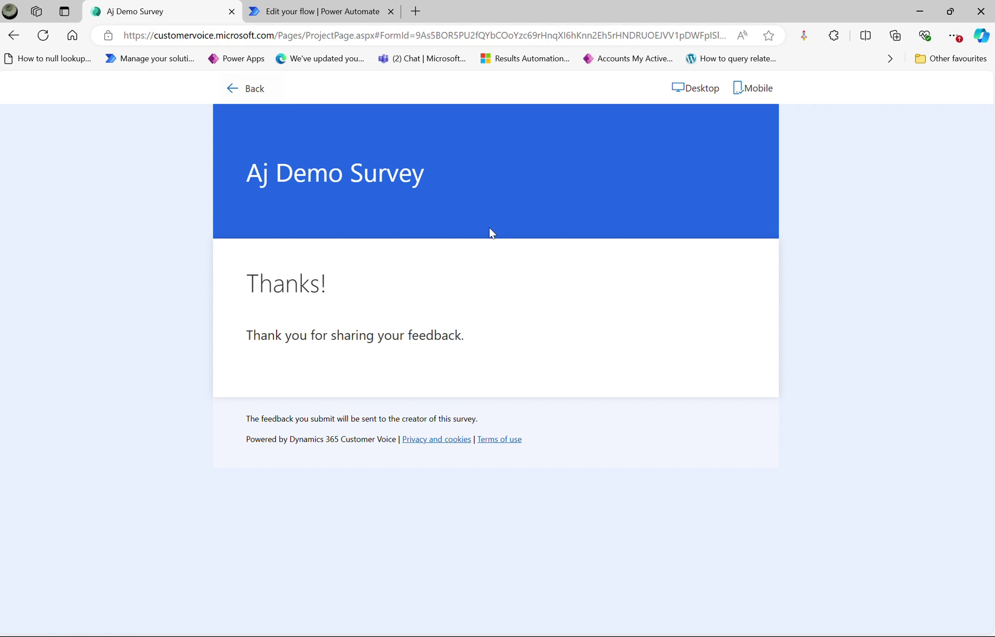
left_click(288, 13)
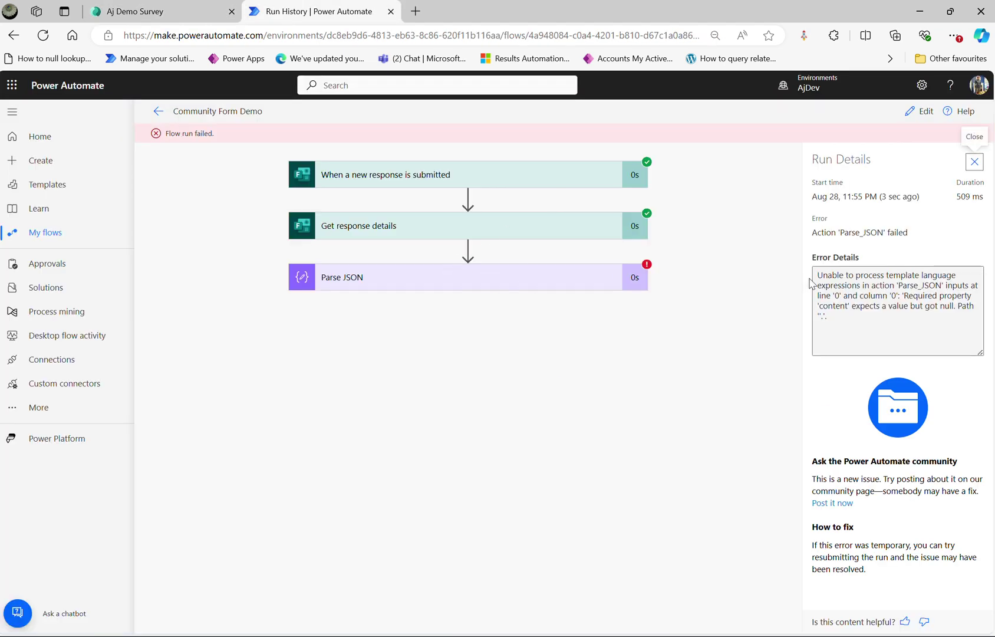
- Read the Parse JSON error that required property 'content' got null, then reopen the editor
left_click_drag(890, 286, 934, 314)
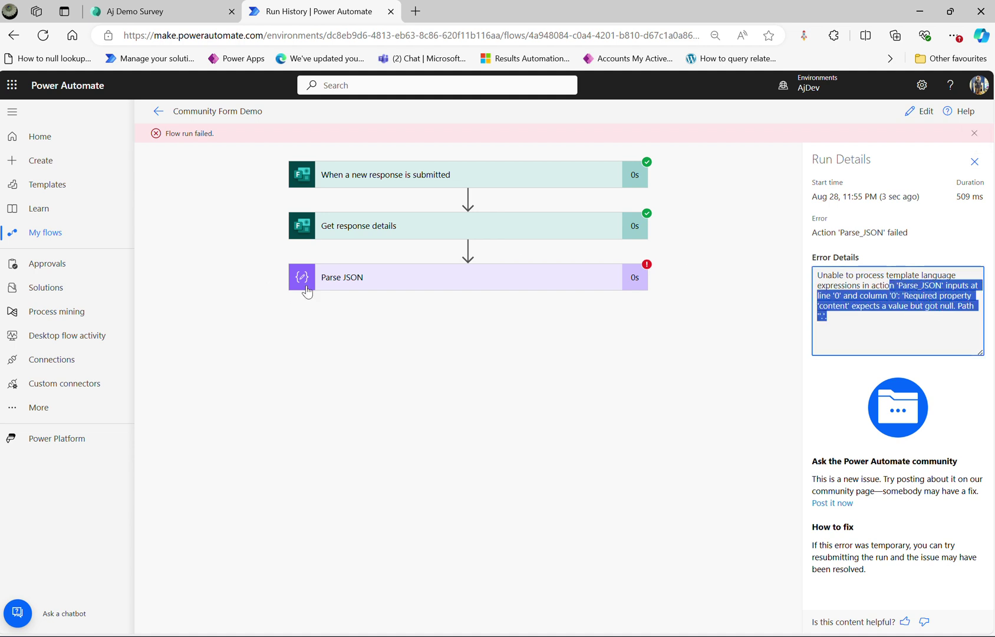
left_click(388, 279)
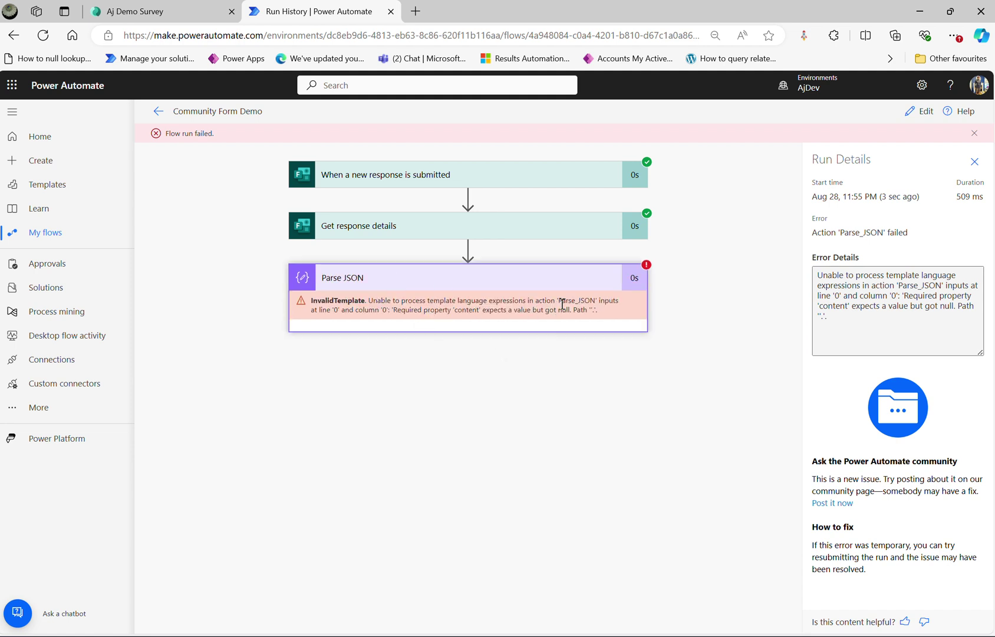
left_click(917, 111)
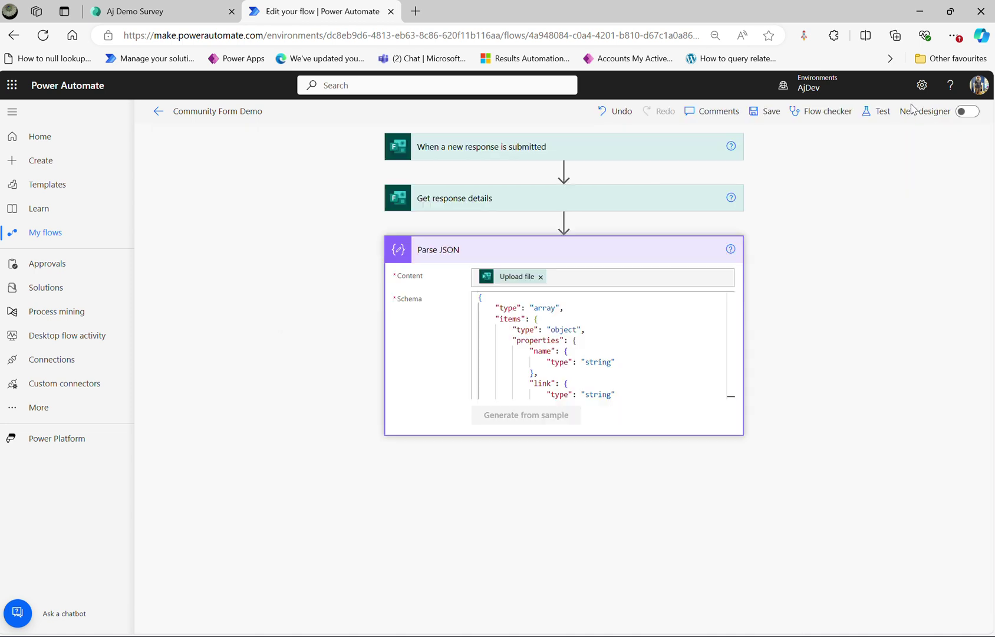
- Insert a Condition action before Parse JSON
left_click(564, 221)
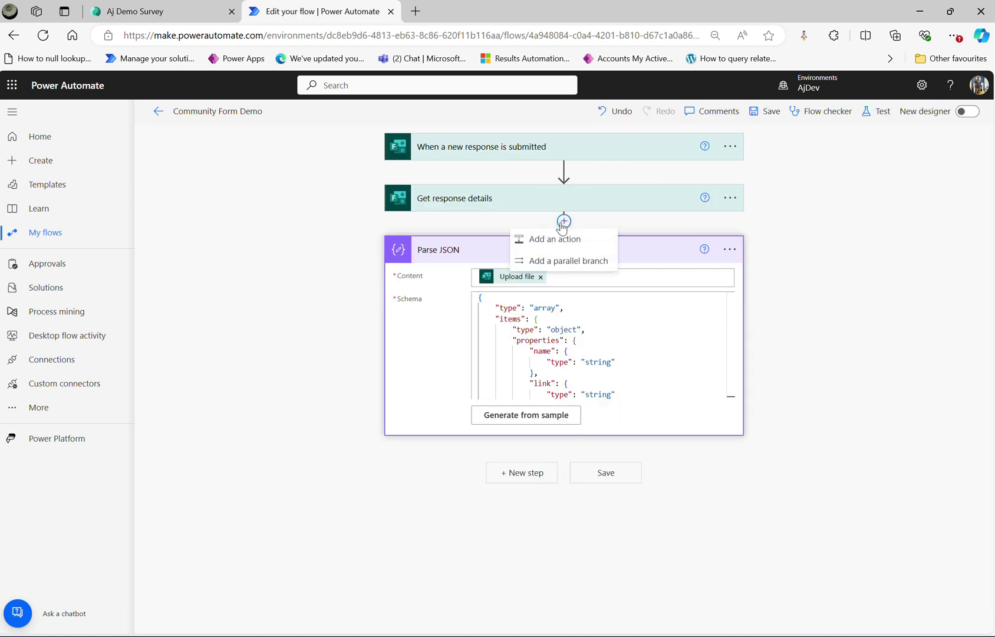
left_click(549, 242)
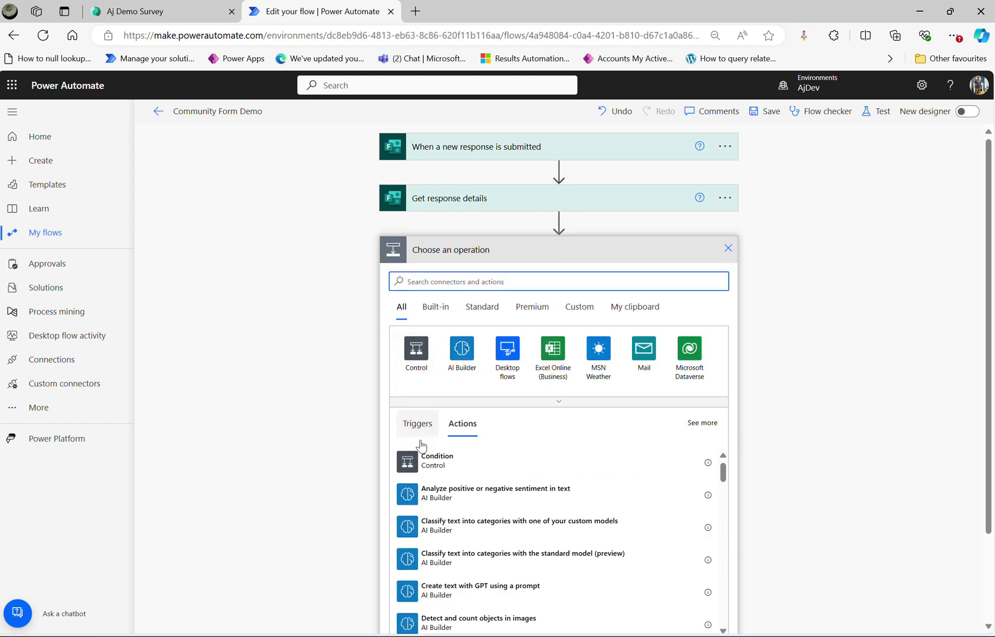
left_click(429, 465)
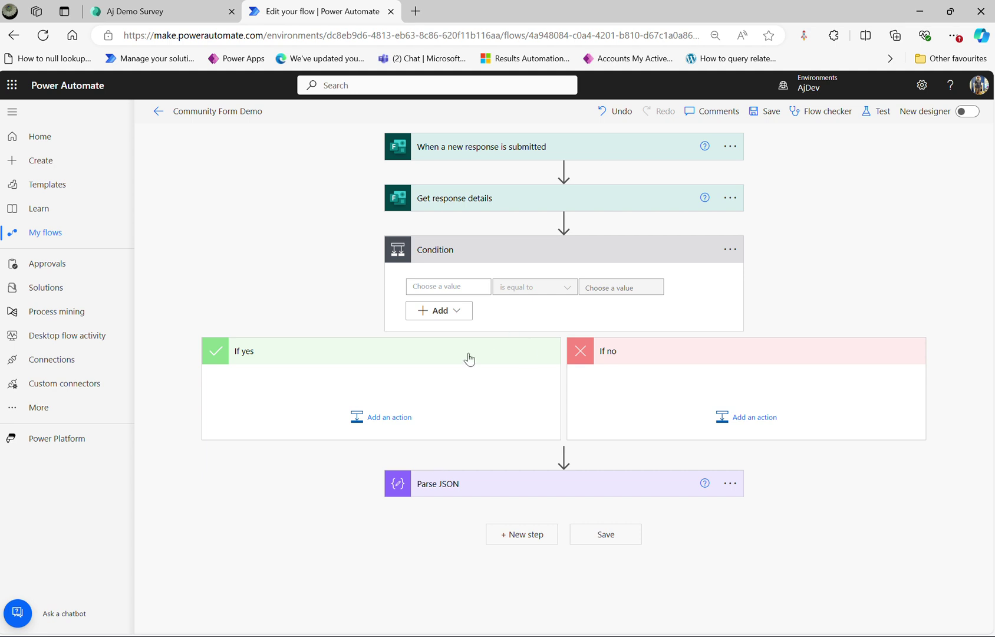
left_click(486, 484)
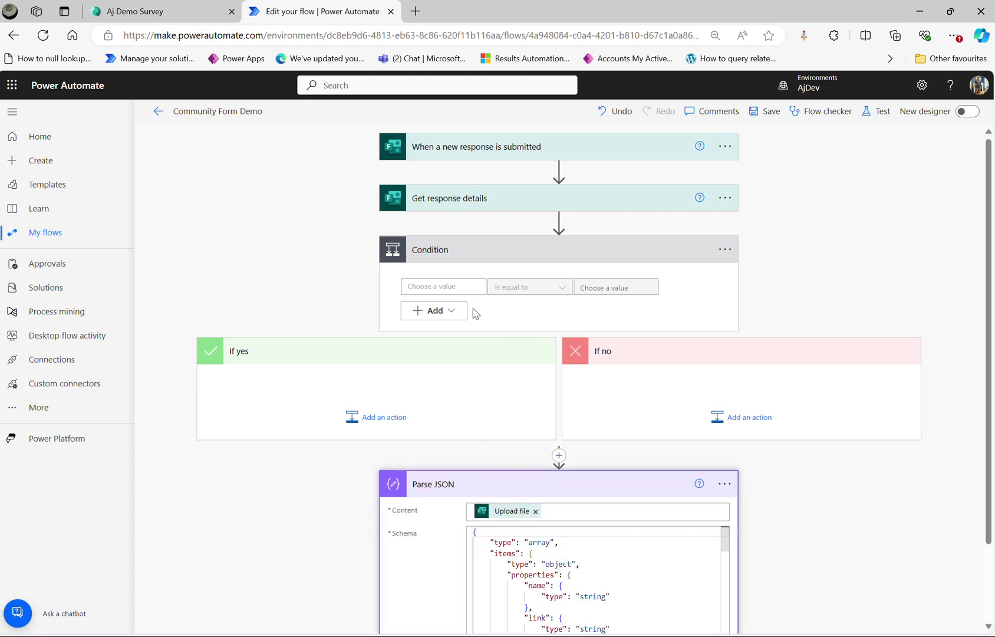
- Set the condition to Upload file is not equal to, and move Parse JSON into If yes
left_click(446, 287)
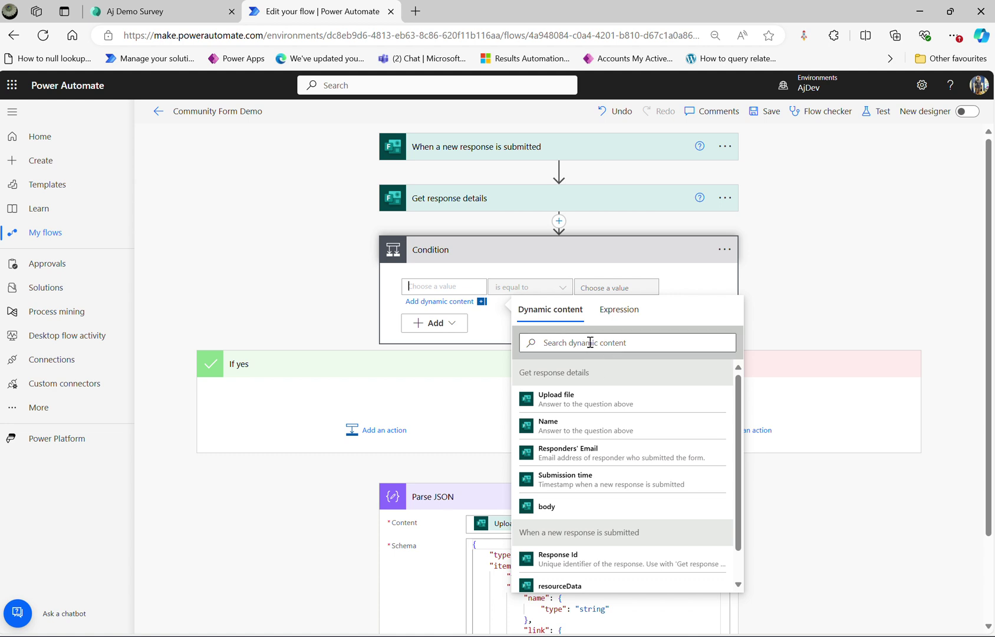
left_click(554, 404)
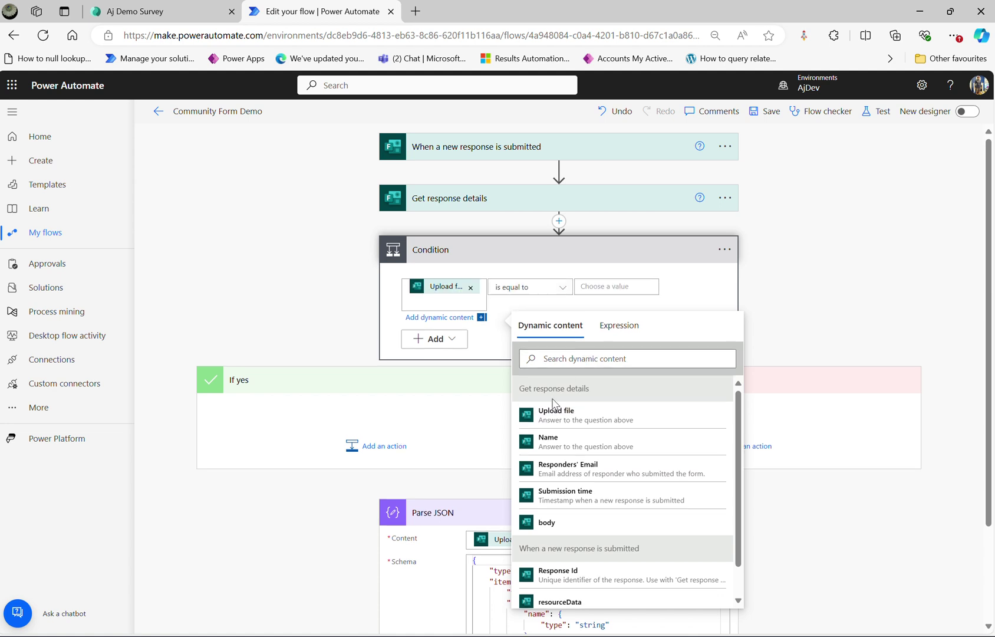
left_click(562, 287)
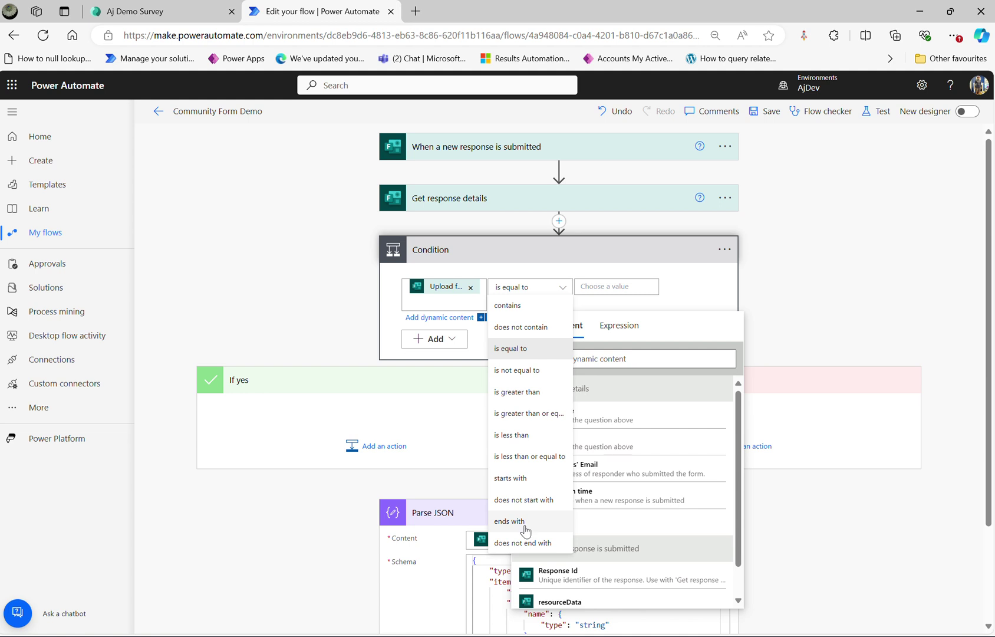
left_click(516, 370)
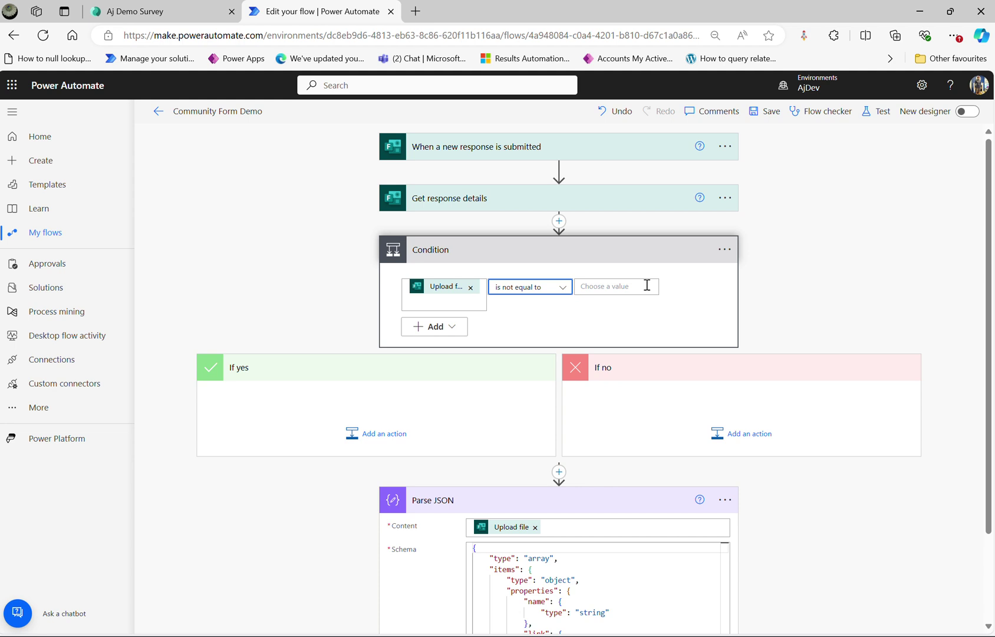
left_click_drag(535, 501, 382, 403)
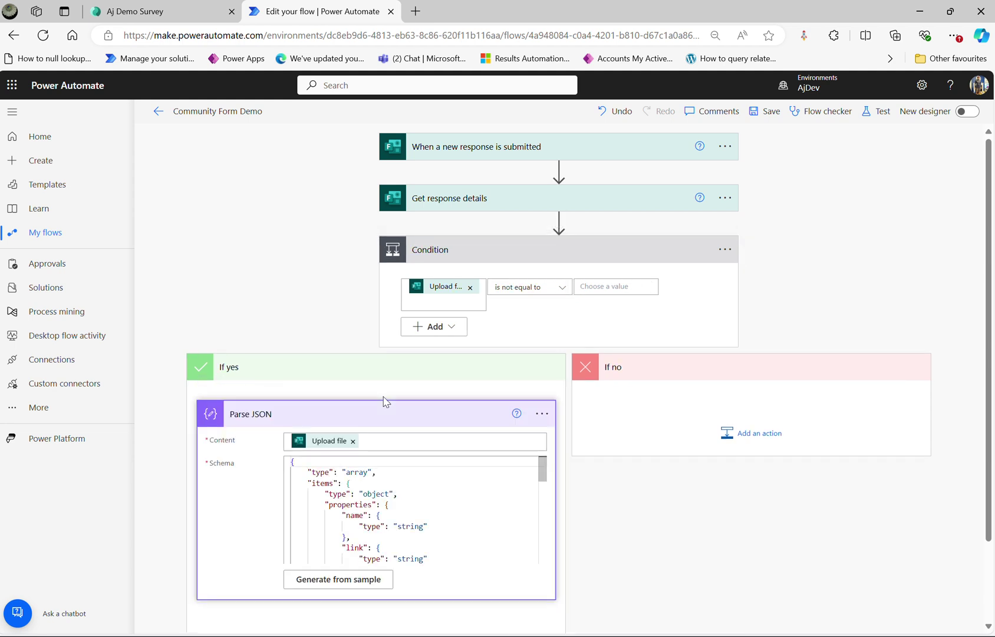
- Rerun the test with the earlier run's data; Condition is false and Parse JSON skipped
left_click(871, 112)
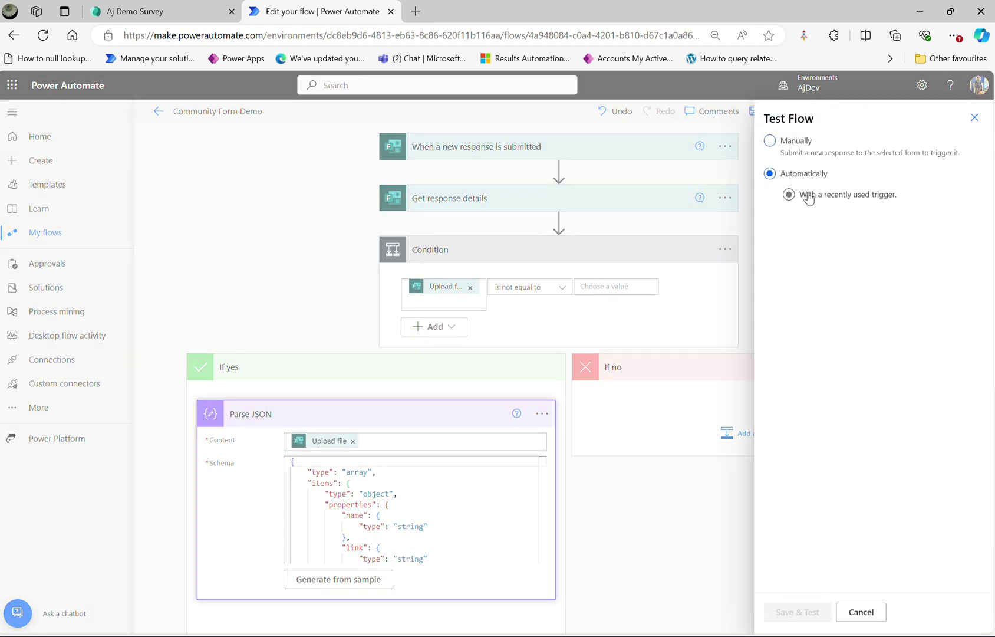
left_click(808, 198)
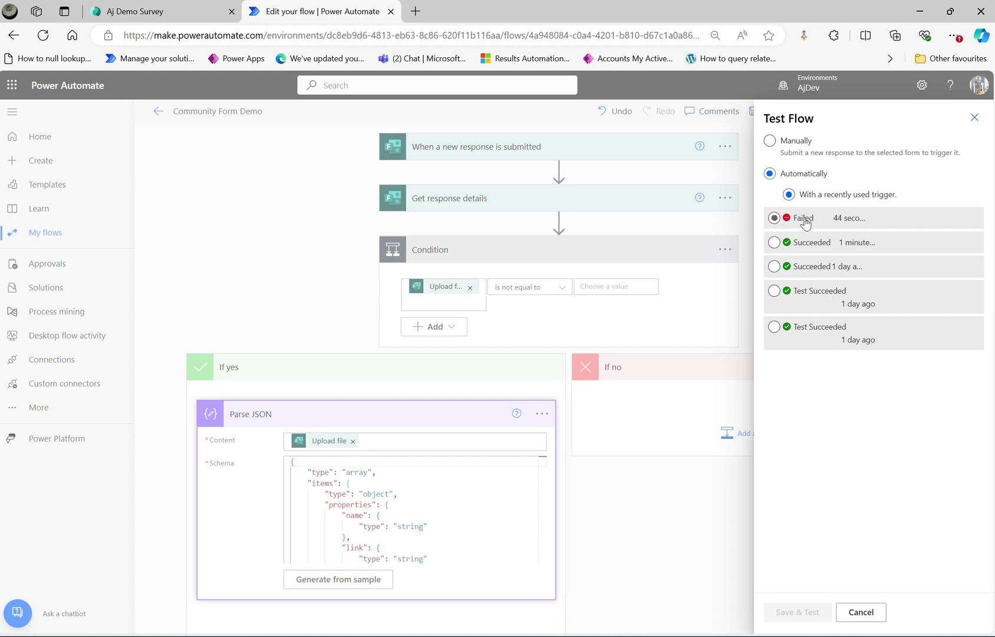
left_click(801, 219)
left_click(795, 613)
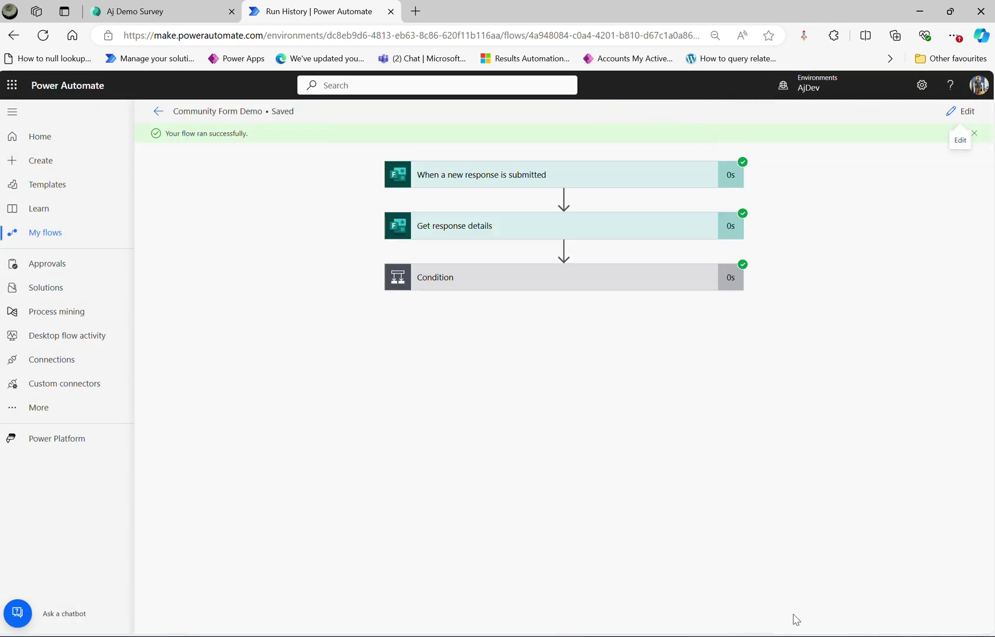
left_click(483, 278)
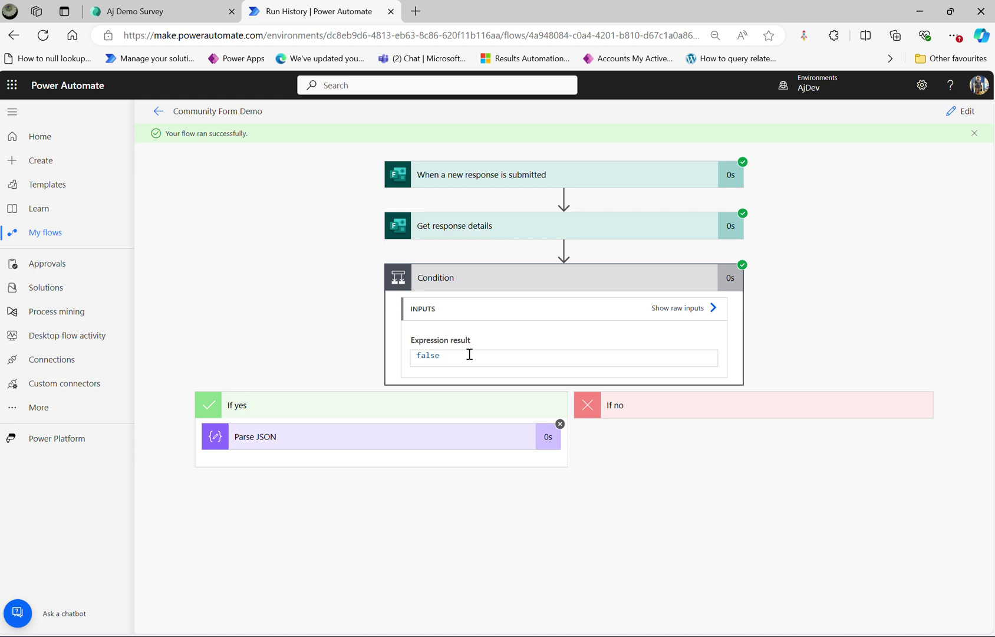
left_click(359, 446)
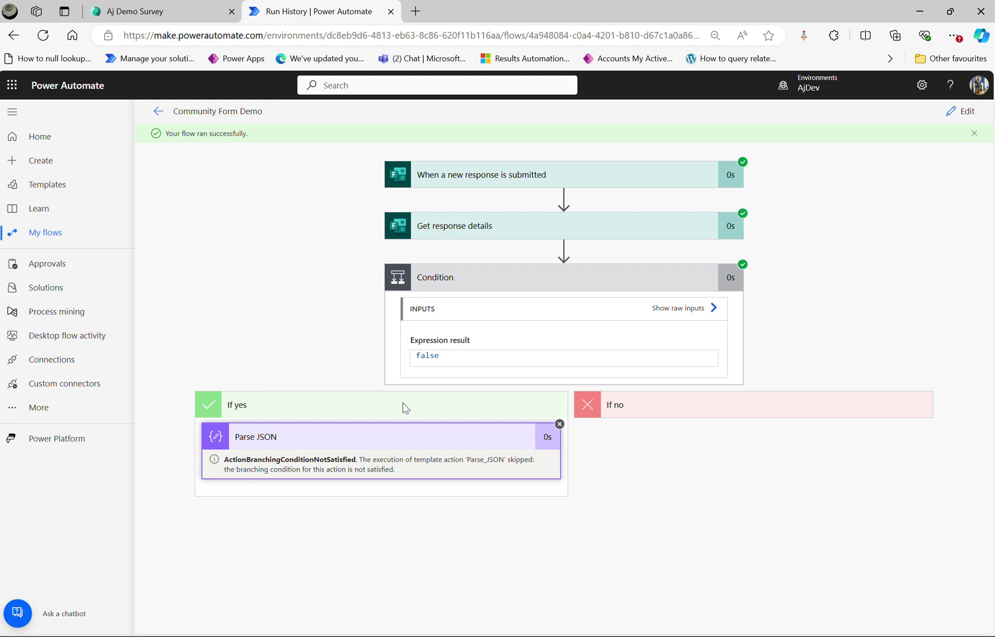
- Start a new manual test and return to the Aj Demo Survey
left_click(956, 116)
left_click(874, 112)
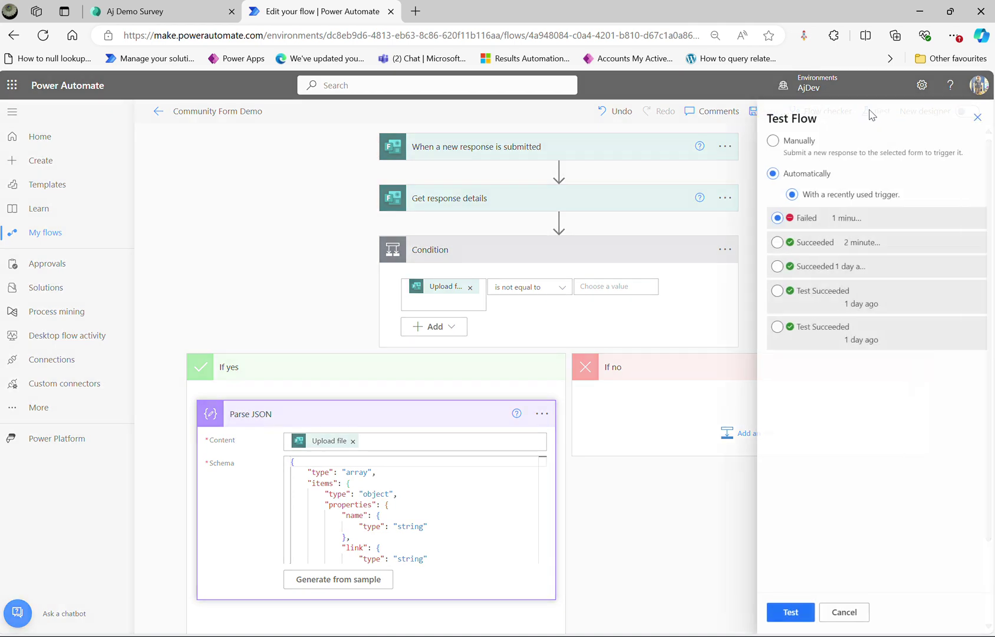
left_click(772, 141)
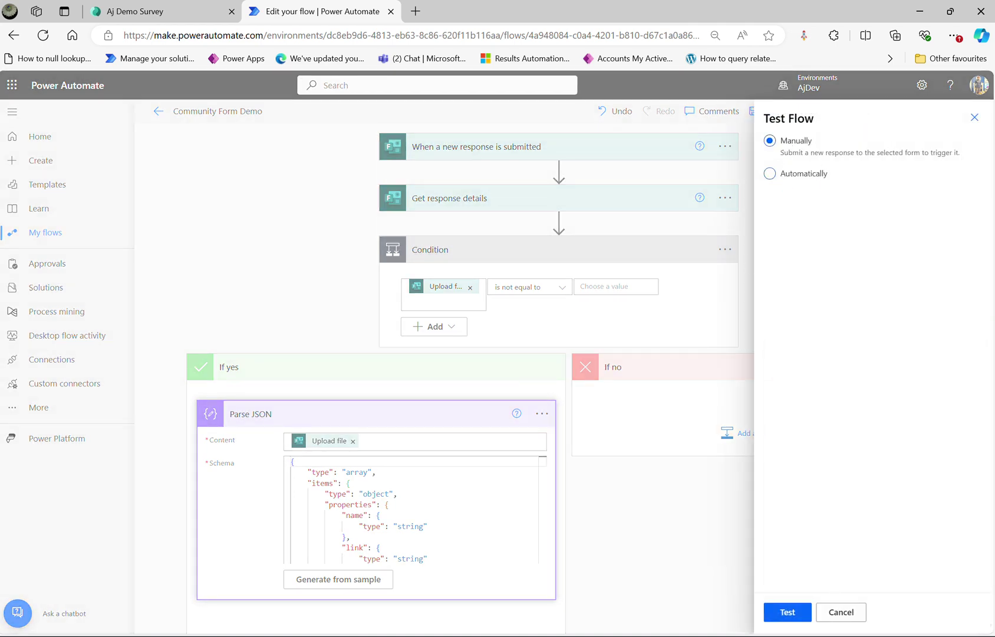
left_click(794, 618)
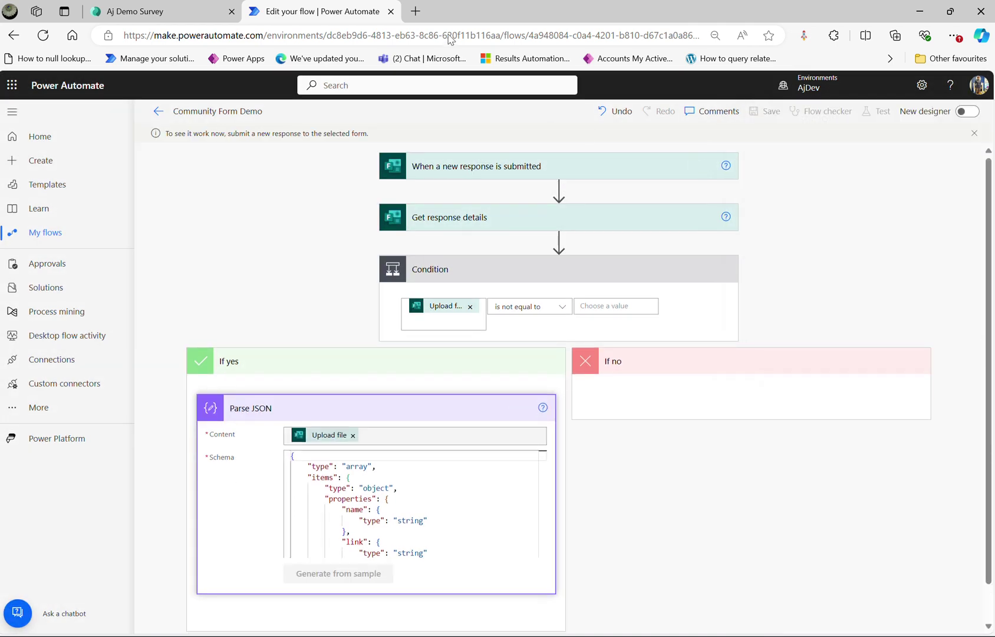
left_click(156, 16)
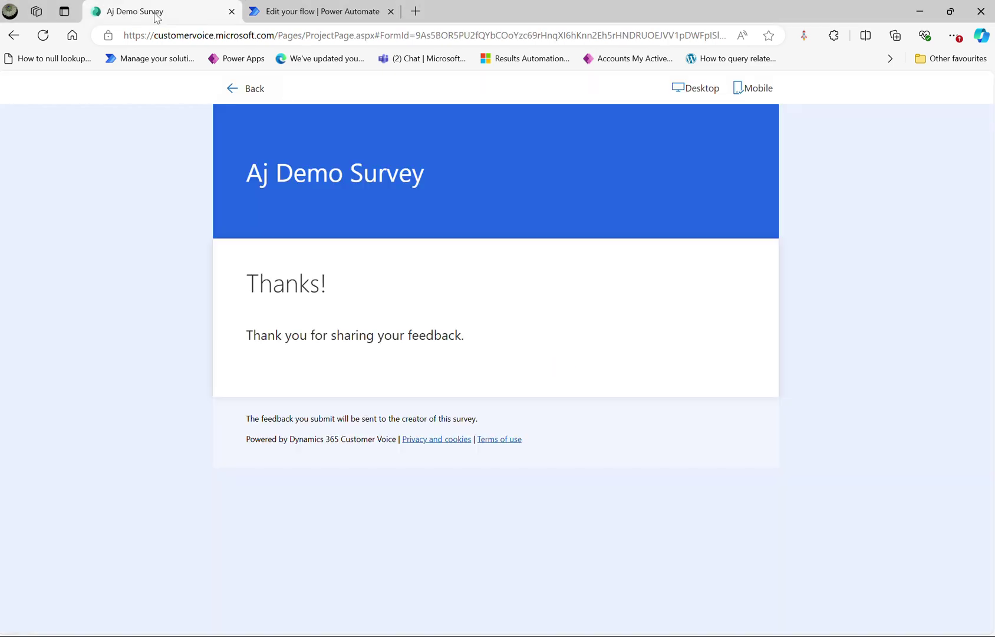
- Open a fillable preview of the Aj Demo Survey and enter a name
left_click(232, 88)
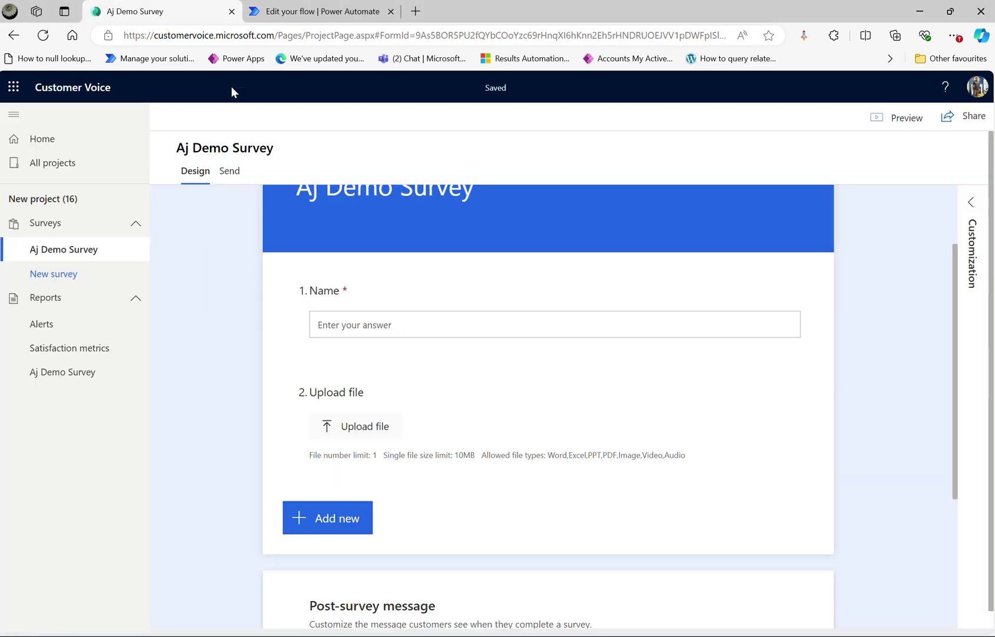
left_click(903, 123)
left_click(461, 364)
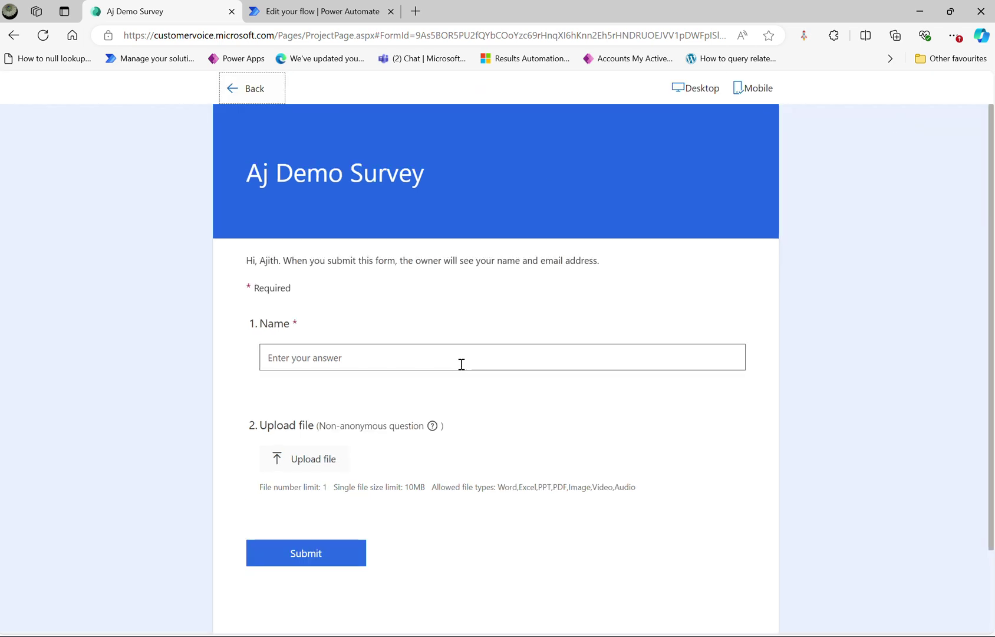
type("Smith")
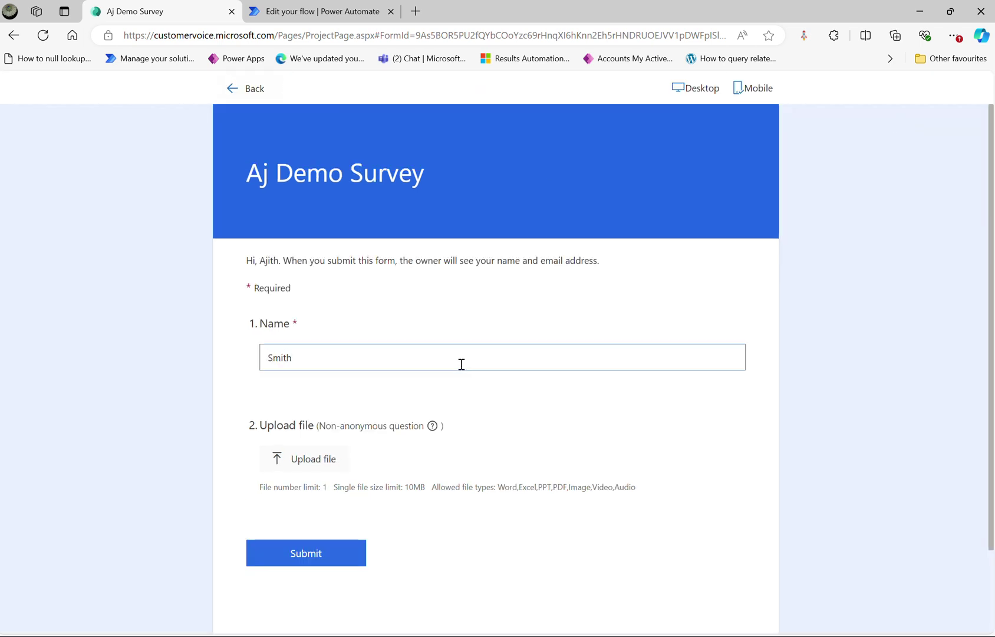
- Attach invoicesample (1) (1).pdf to the Upload file question and submit the response
left_click(302, 462)
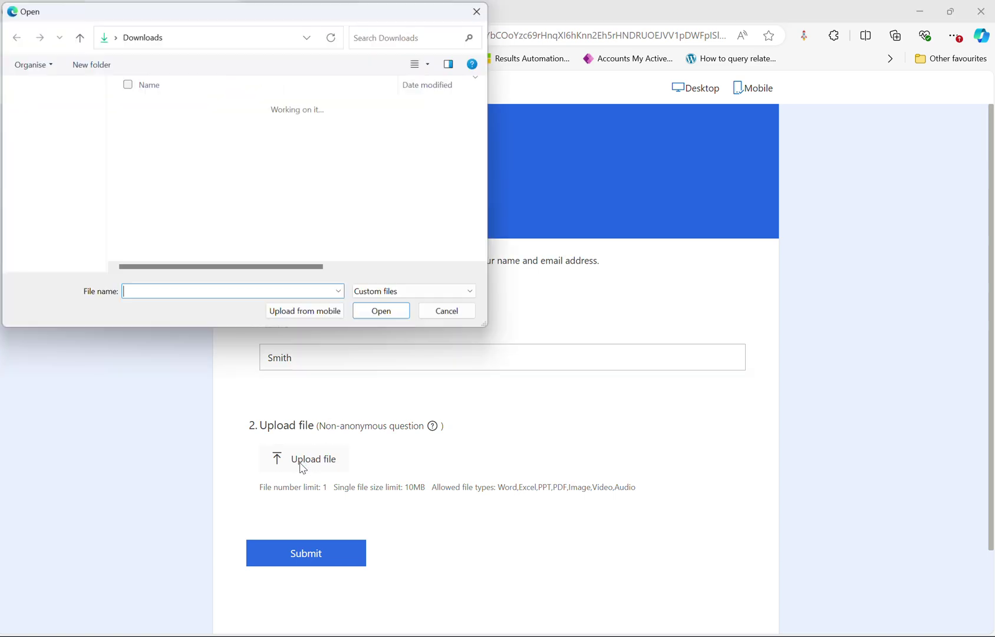
left_click(183, 160)
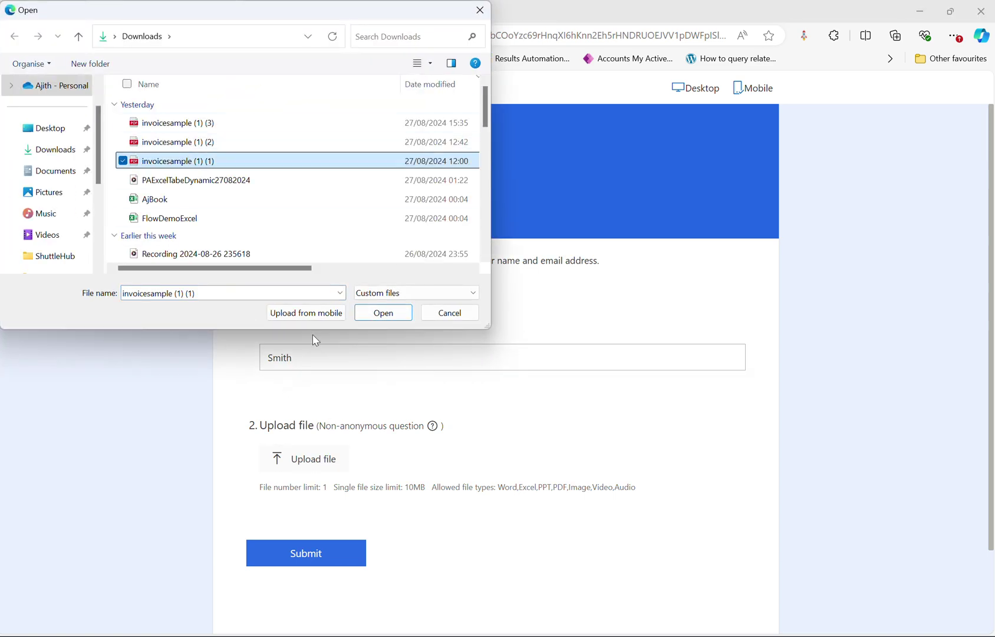
left_click(383, 313)
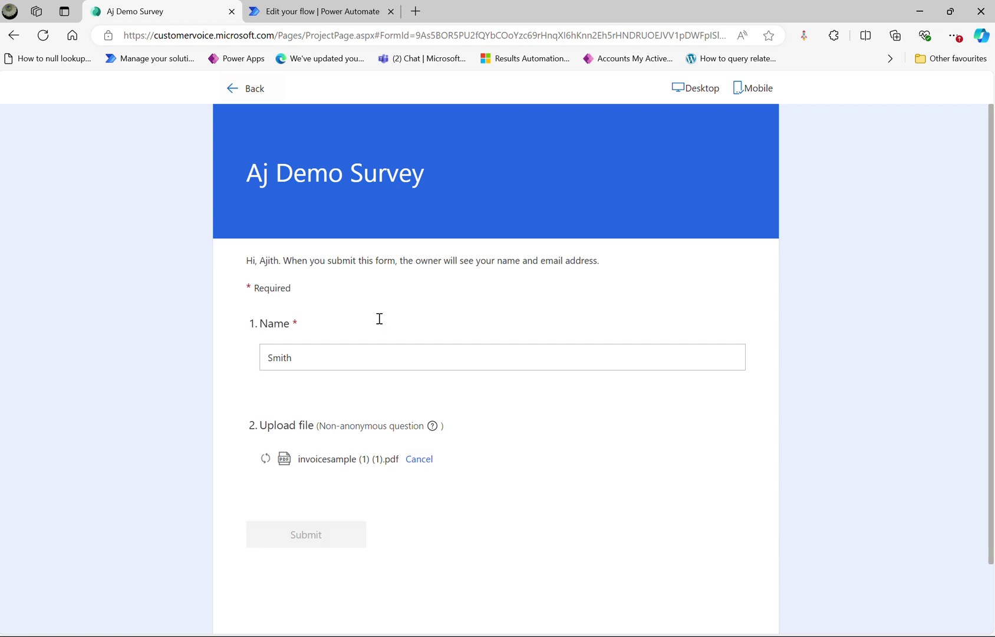
left_click(336, 542)
left_click(338, 540)
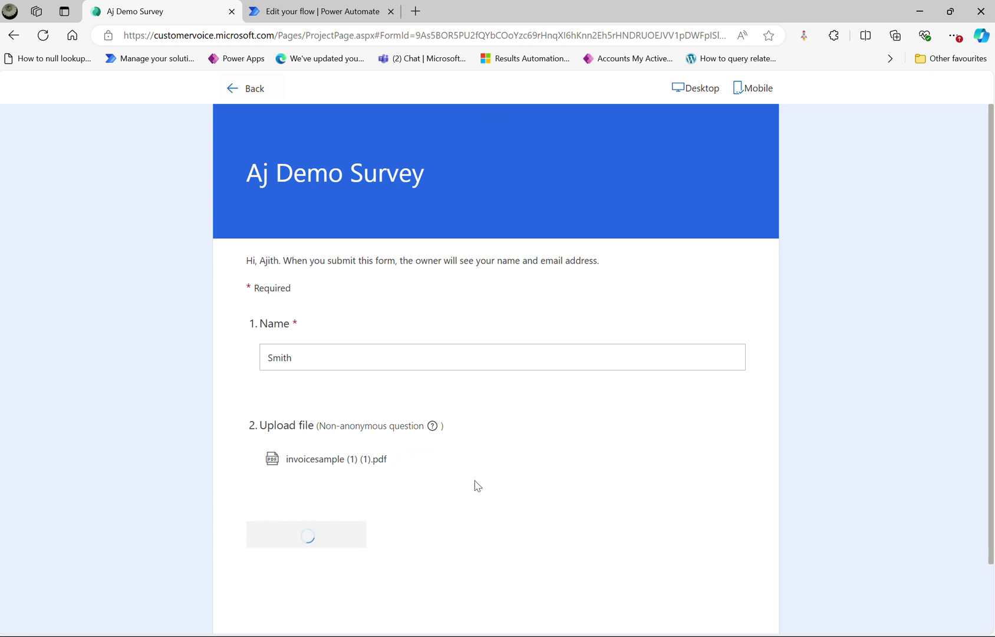
left_click(297, 15)
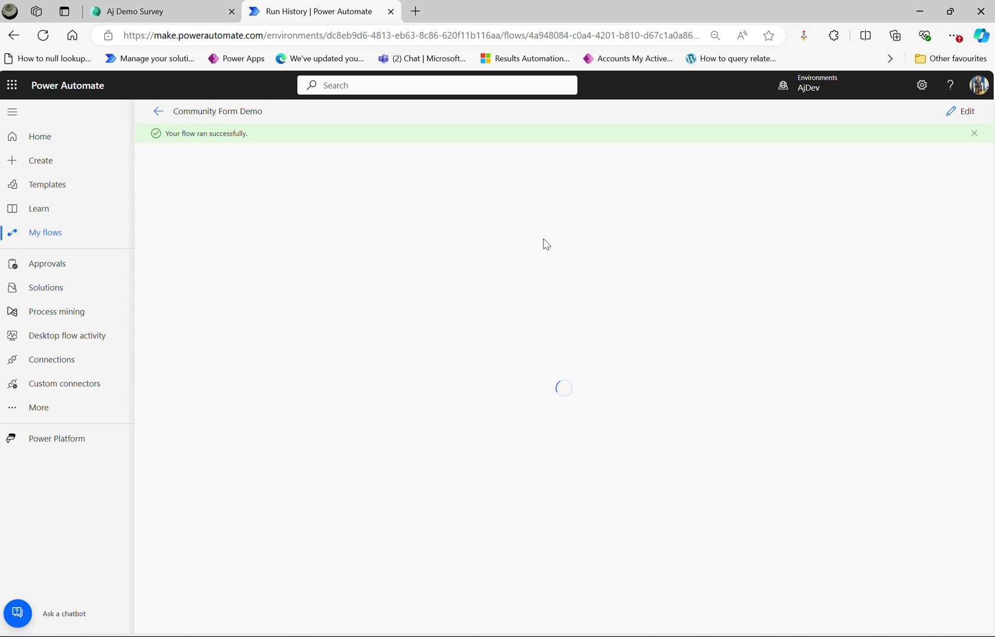
- Expand the Condition step, showing a true result, and the Parse JSON output body
left_click(489, 285)
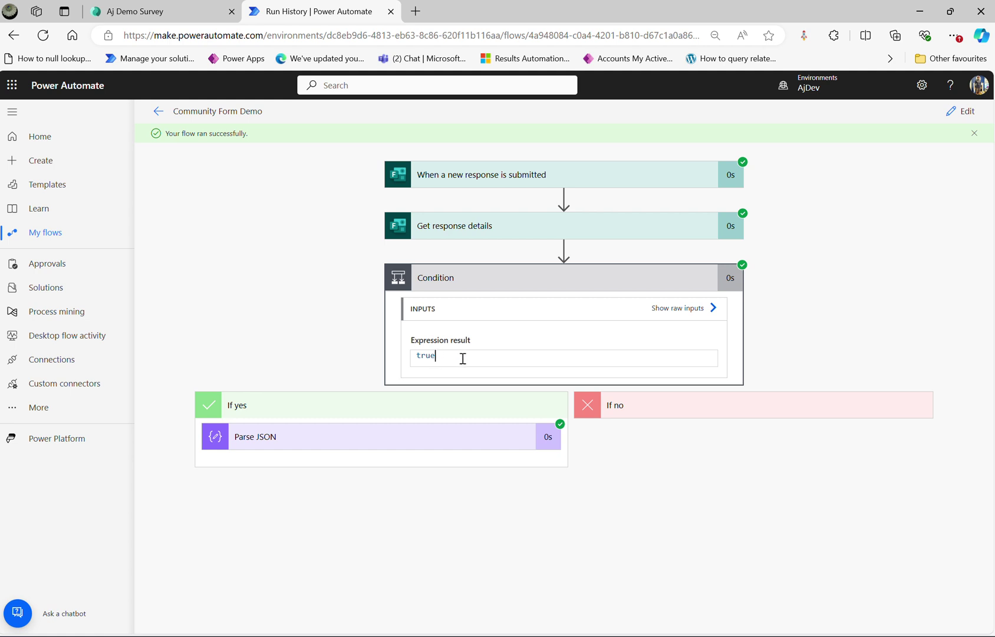
left_click_drag(456, 357, 281, 352)
left_click(350, 446)
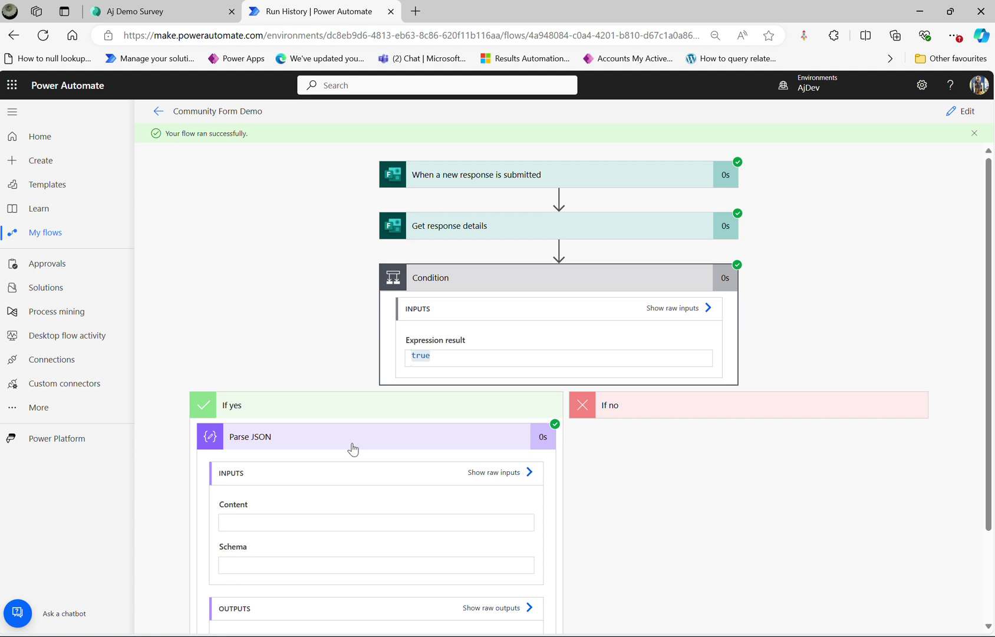
scroll(687, 519, "down", 4)
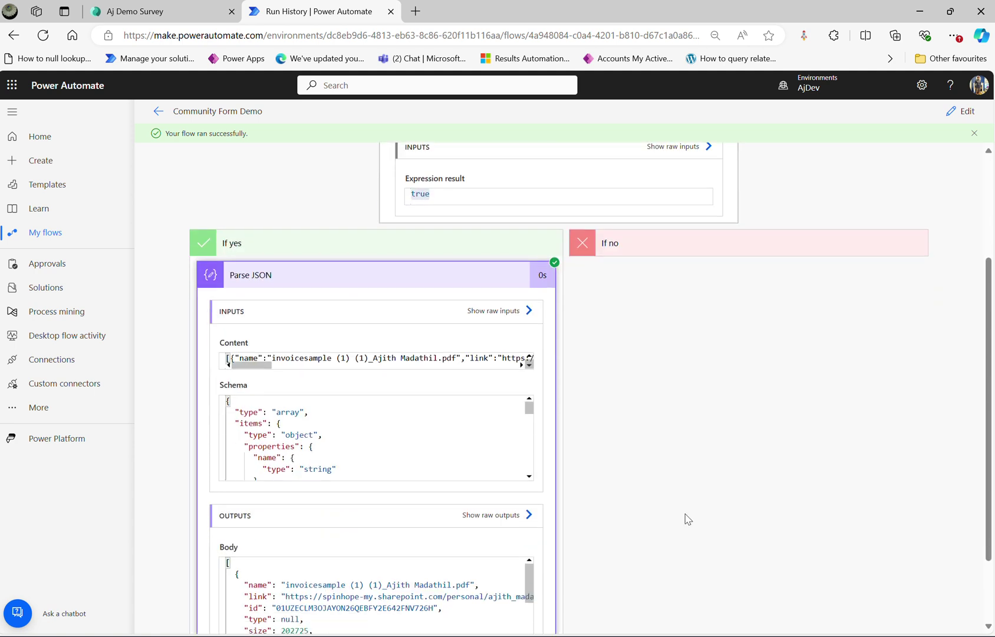
left_click_drag(297, 498, 468, 494)
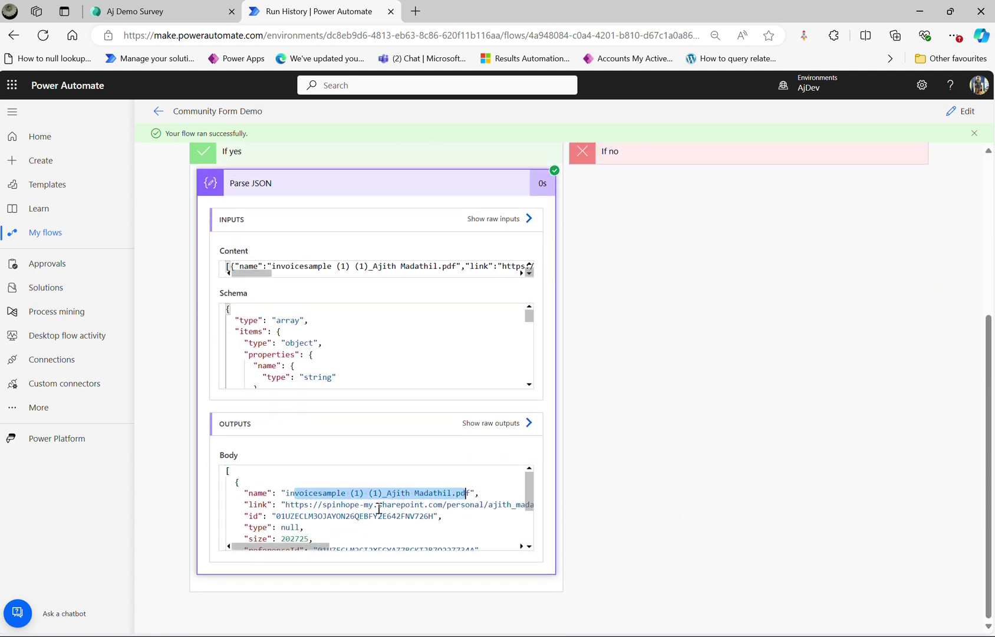
left_click_drag(371, 504, 538, 510)
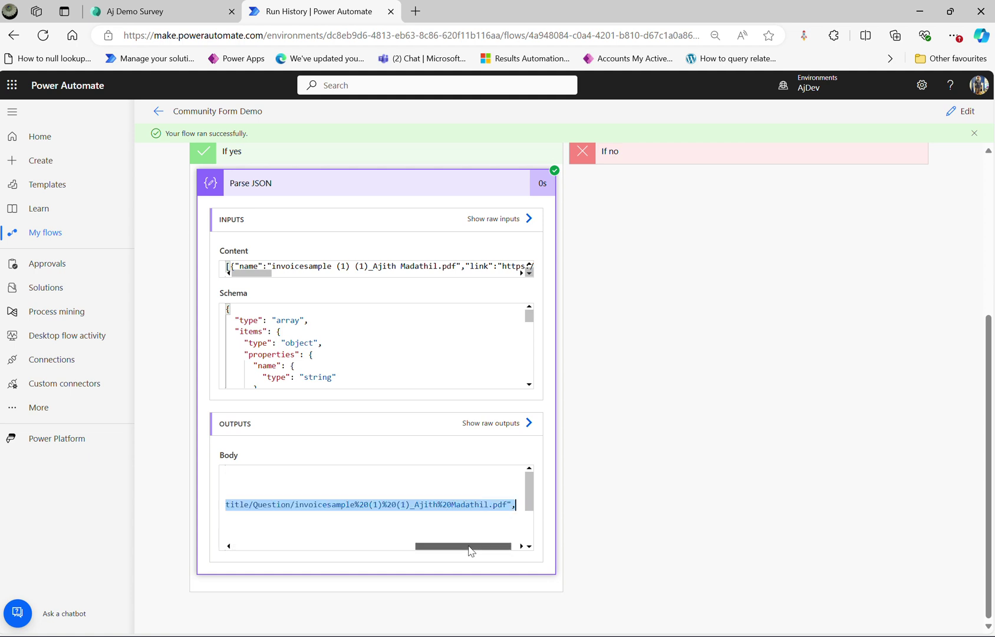
left_click_drag(471, 547, 449, 515)
left_click(278, 517)
- Highlight the file size 202725 and the driveId in the Parse JSON output
scroll(356, 488, "down", 2)
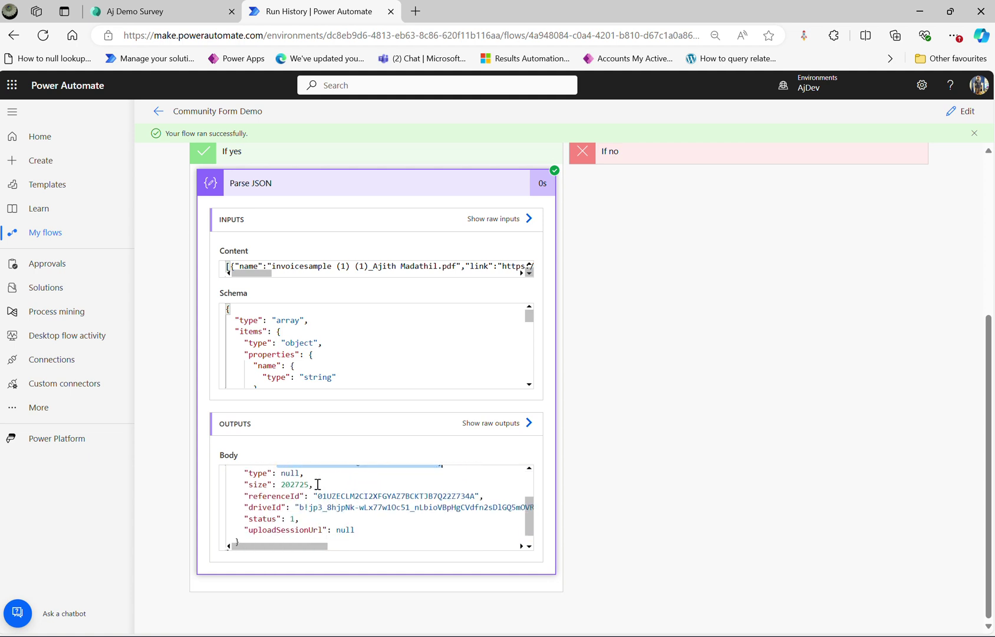
left_click_drag(272, 484, 357, 487)
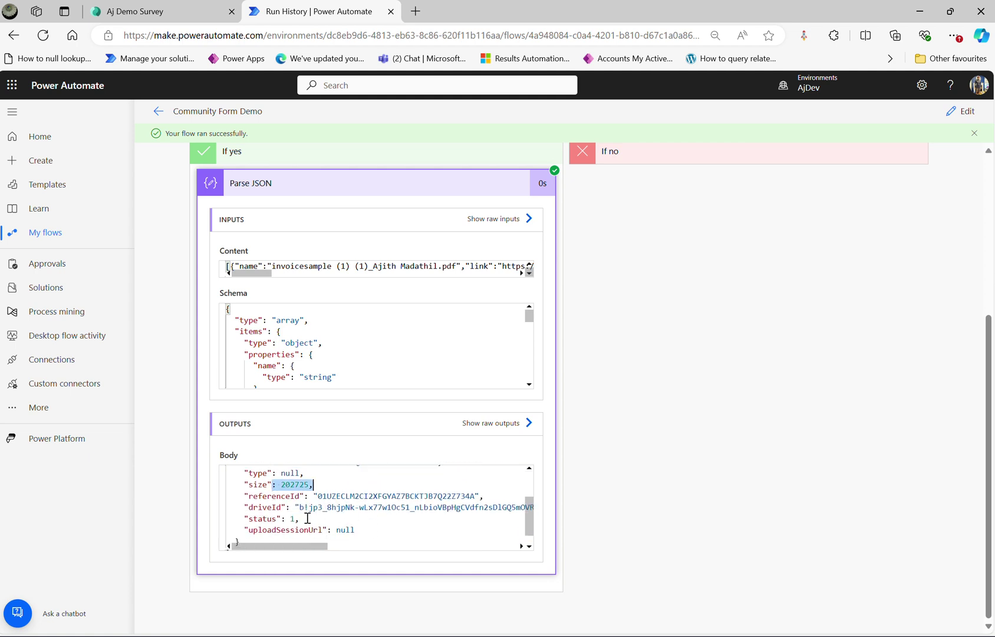
left_click_drag(299, 510, 518, 510)
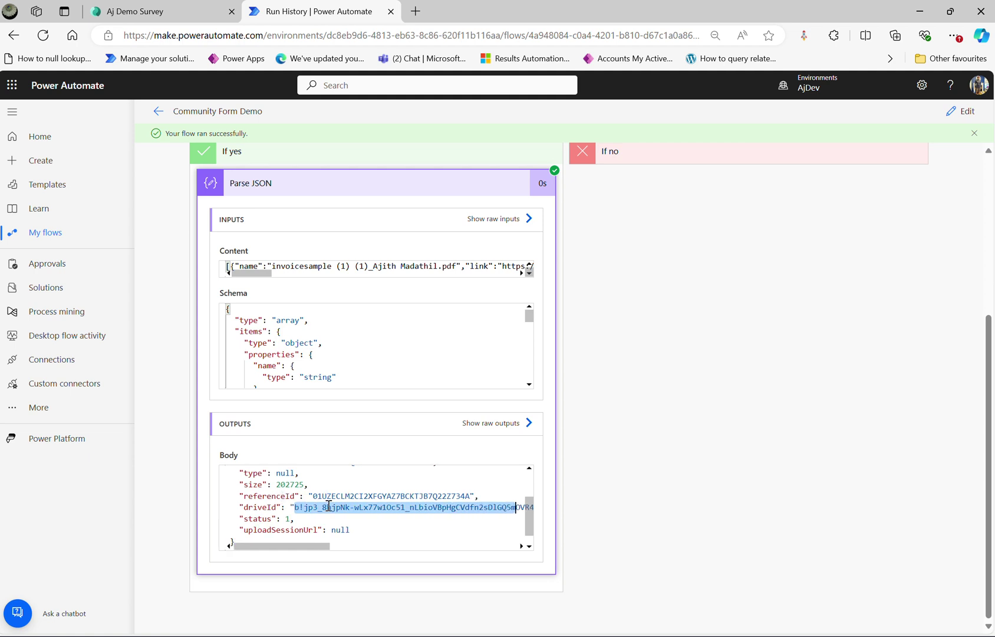
left_click(961, 111)
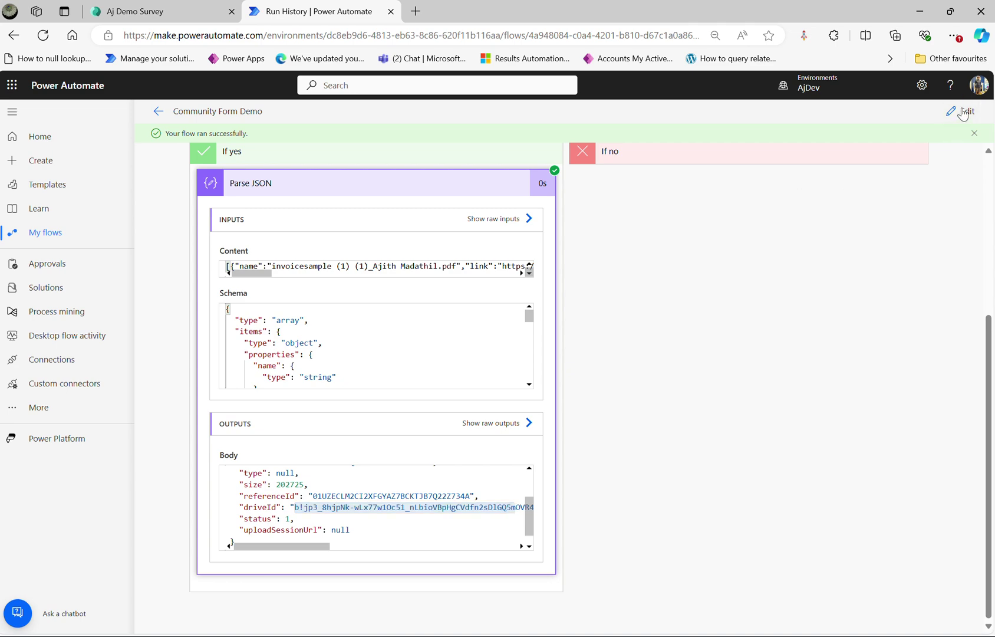
- Start a new manual flow test and return to the Aj Demo Survey tab
left_click(881, 113)
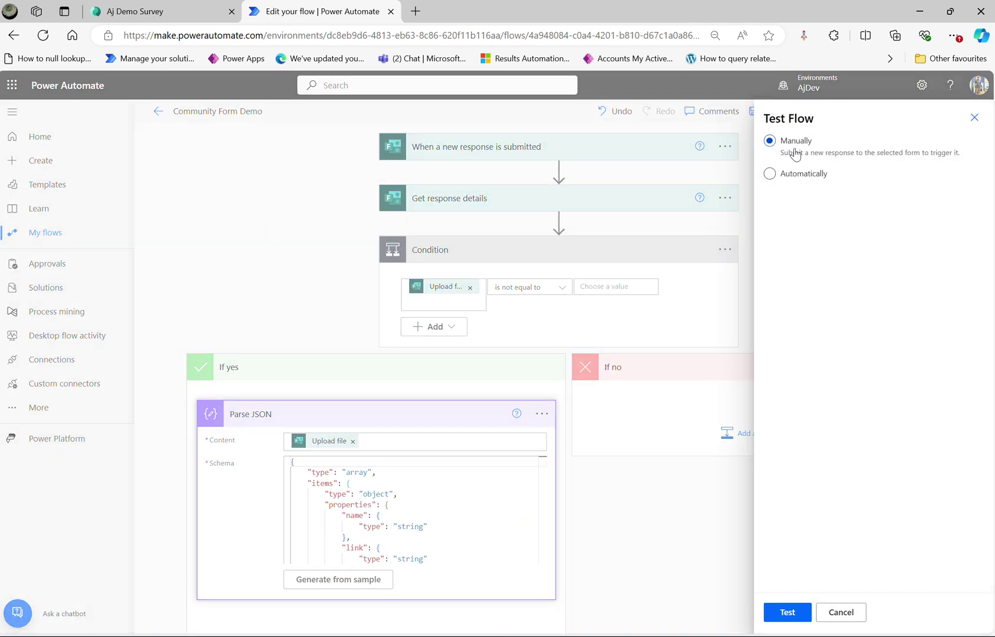
left_click(790, 617)
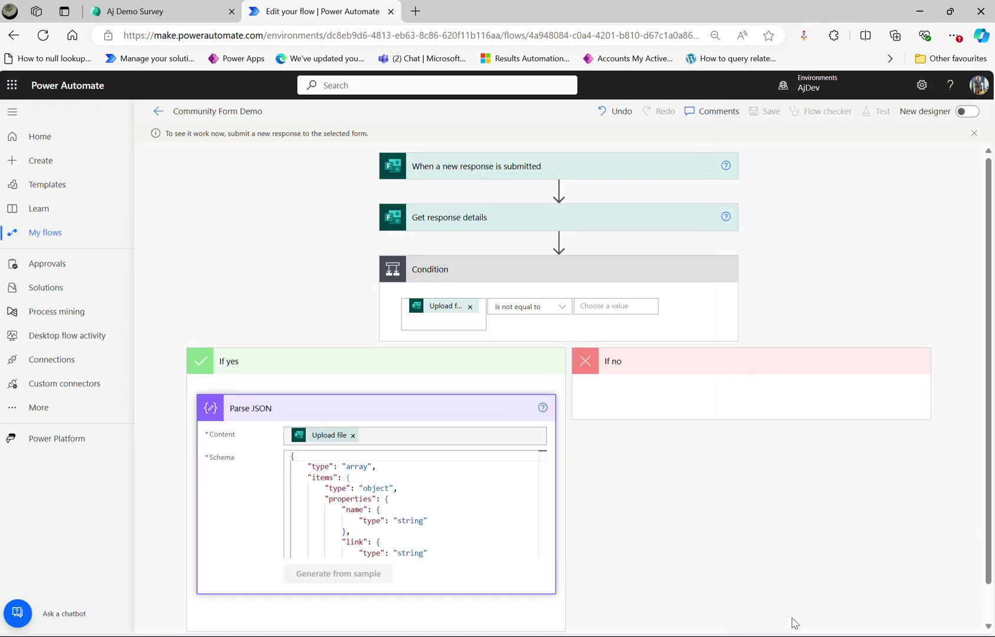
left_click(142, 12)
left_click(236, 89)
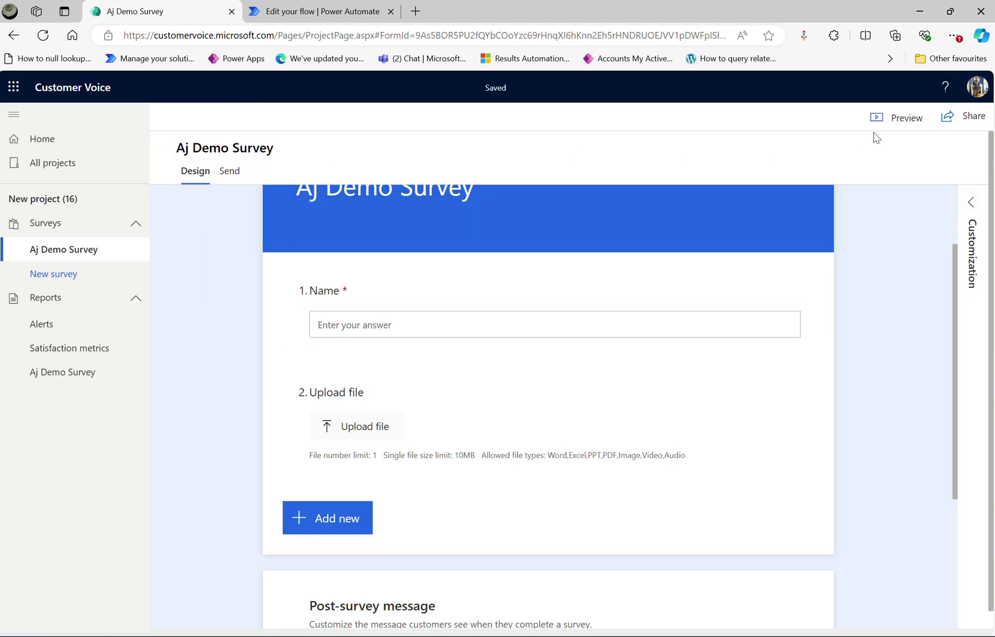
- Submit a survey preview response with only the Name answered and no file
left_click(887, 118)
left_click(386, 358)
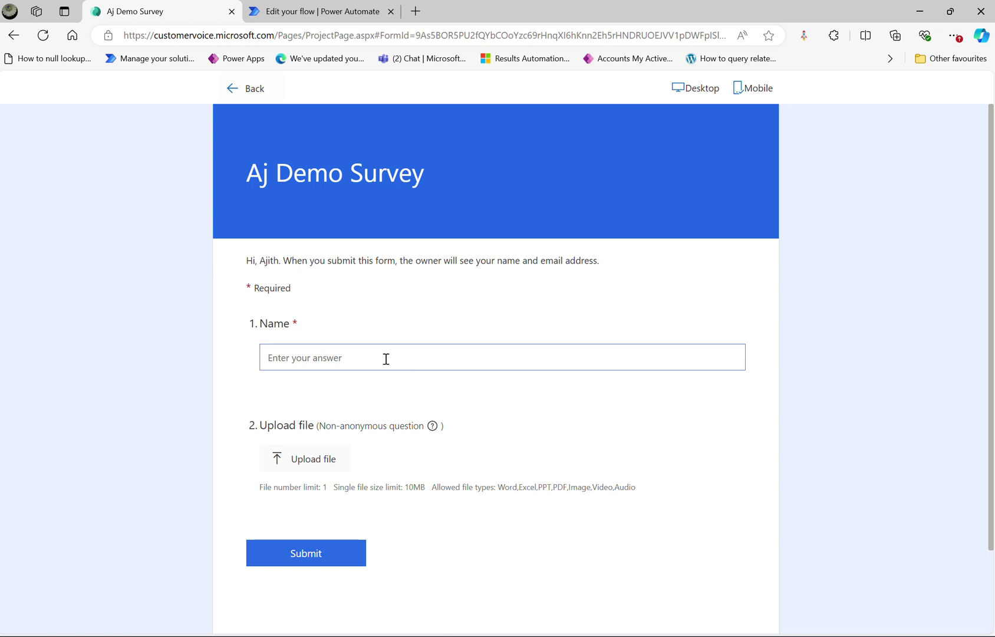
type("Raj")
left_click(346, 554)
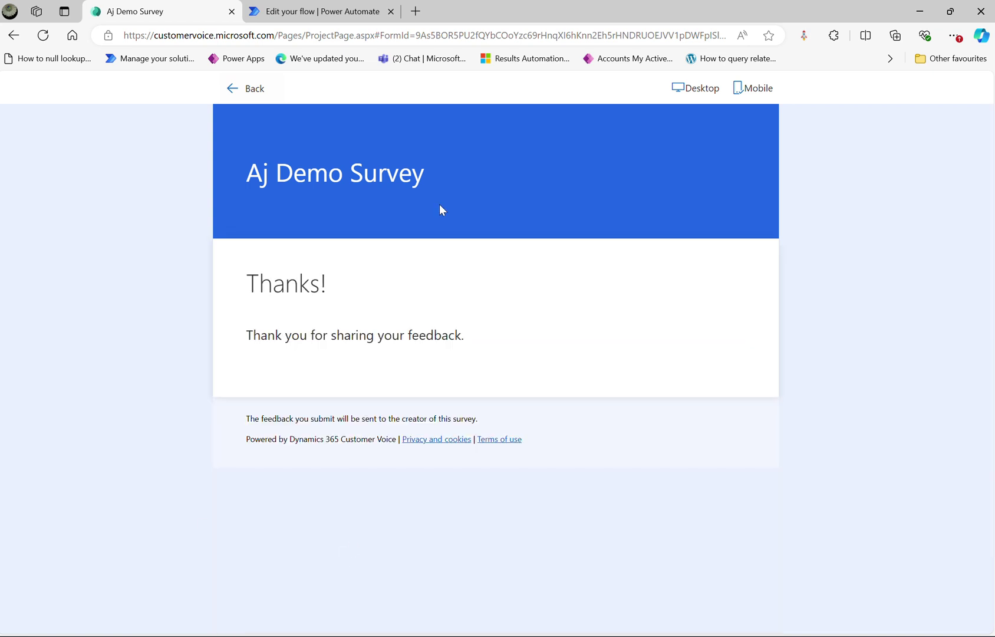
left_click(288, 13)
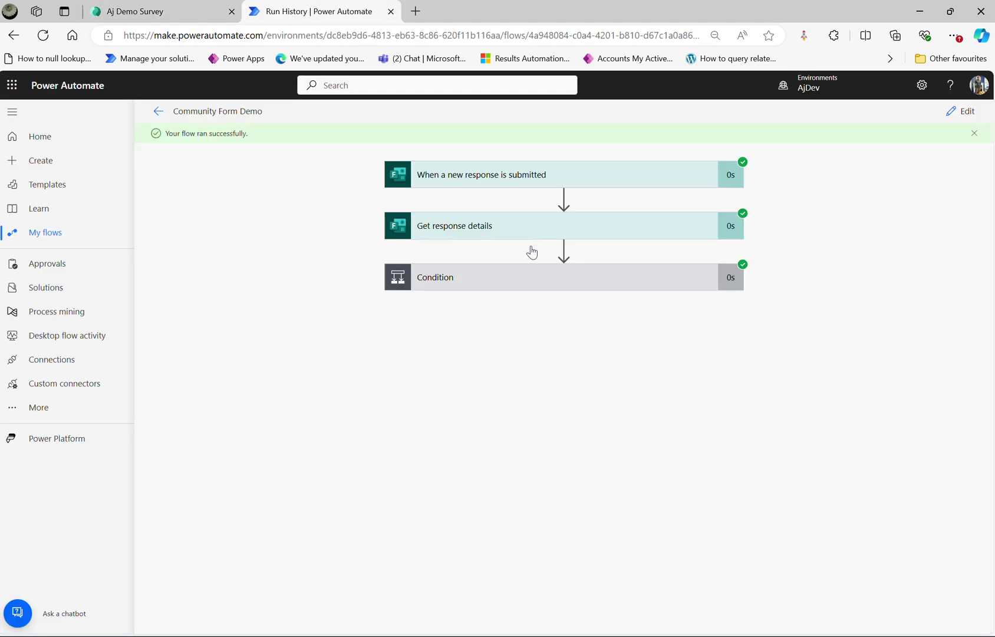
- Expand the Condition step to see its expression result is false
left_click(525, 280)
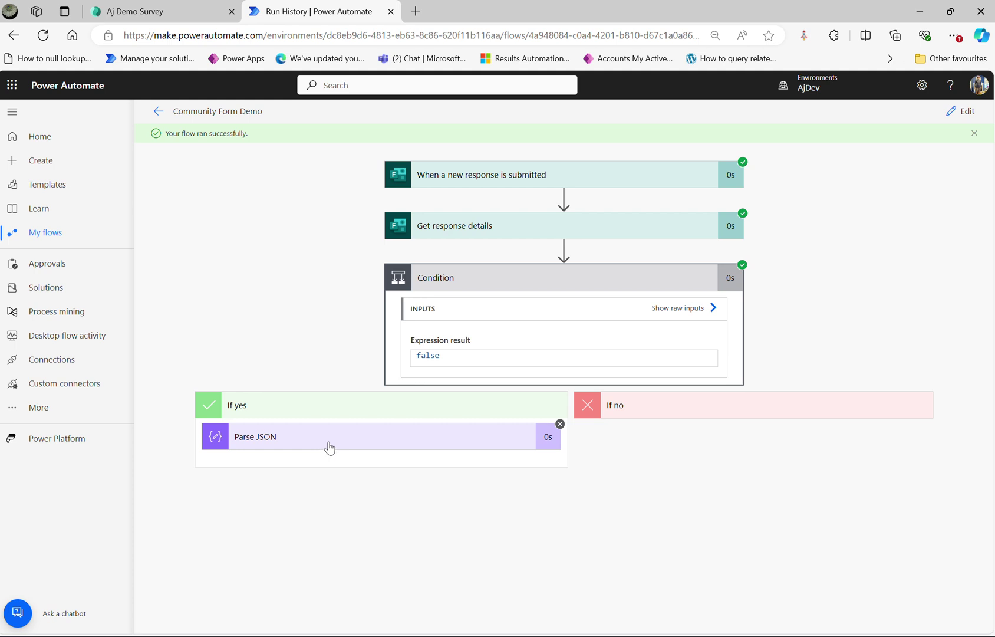
left_click(951, 112)
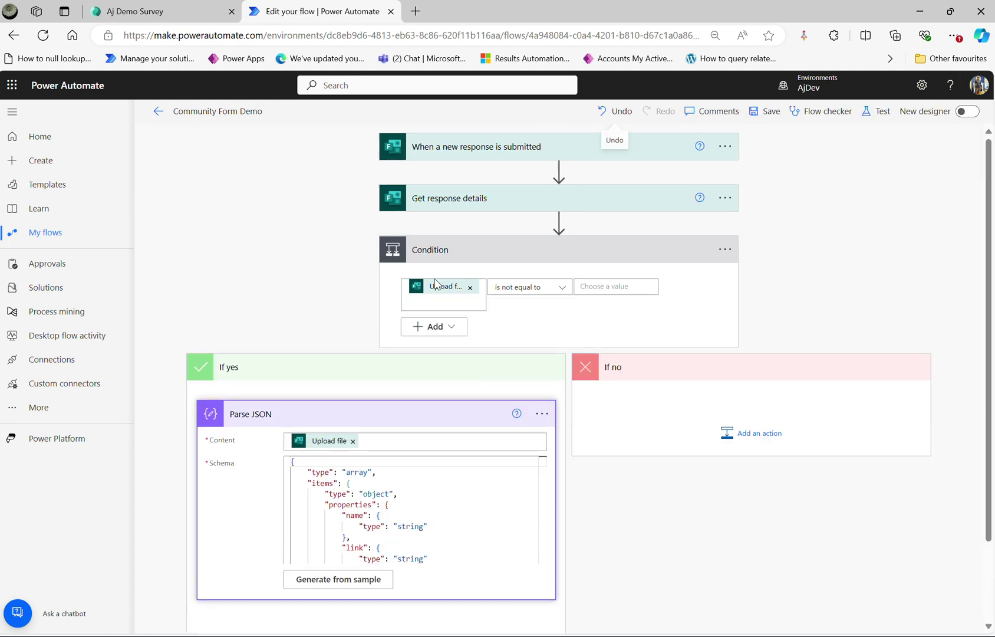